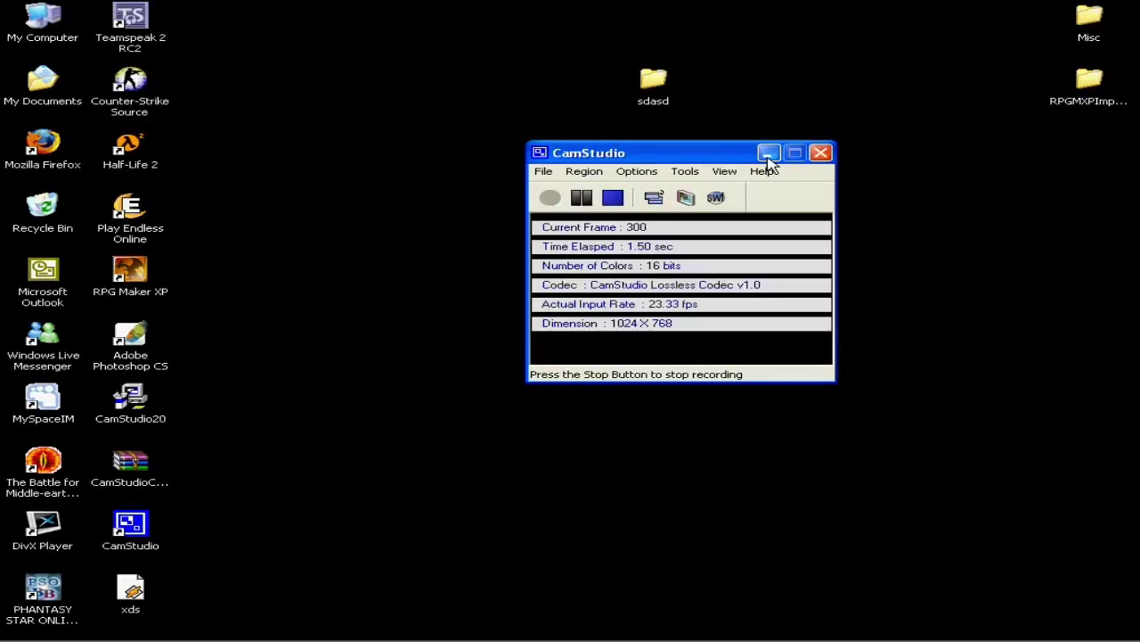
# - Minimize the CamStudio recorder and launch RPG Maker XP from its desktop shortcut
pyautogui.click(768, 155)
pyautogui.click(131, 272)
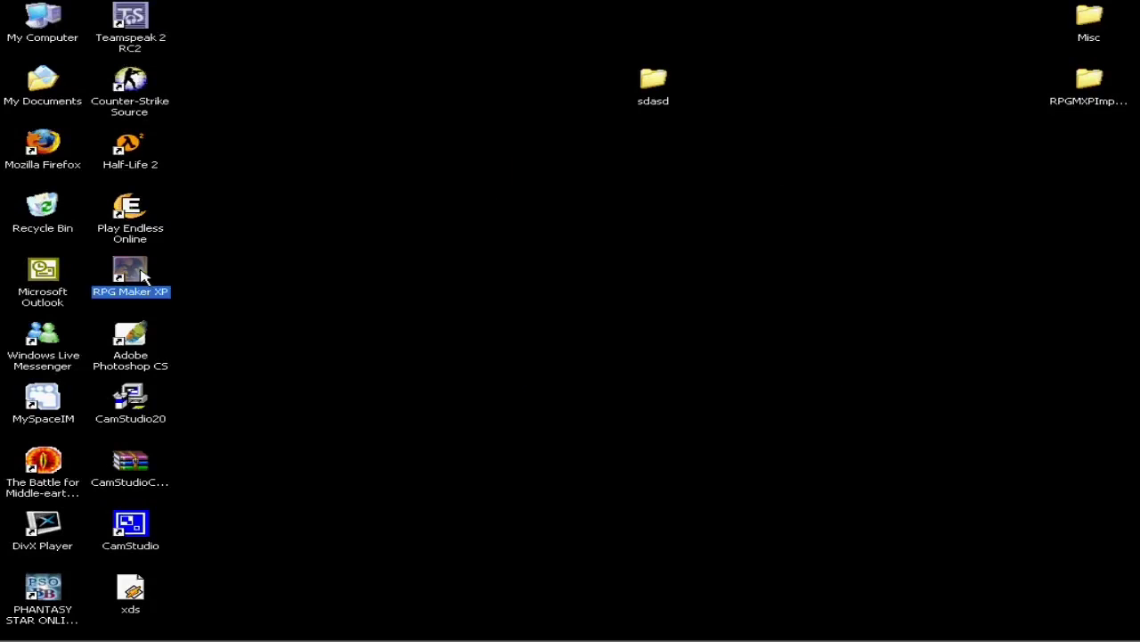
pyautogui.doubleClick(141, 277)
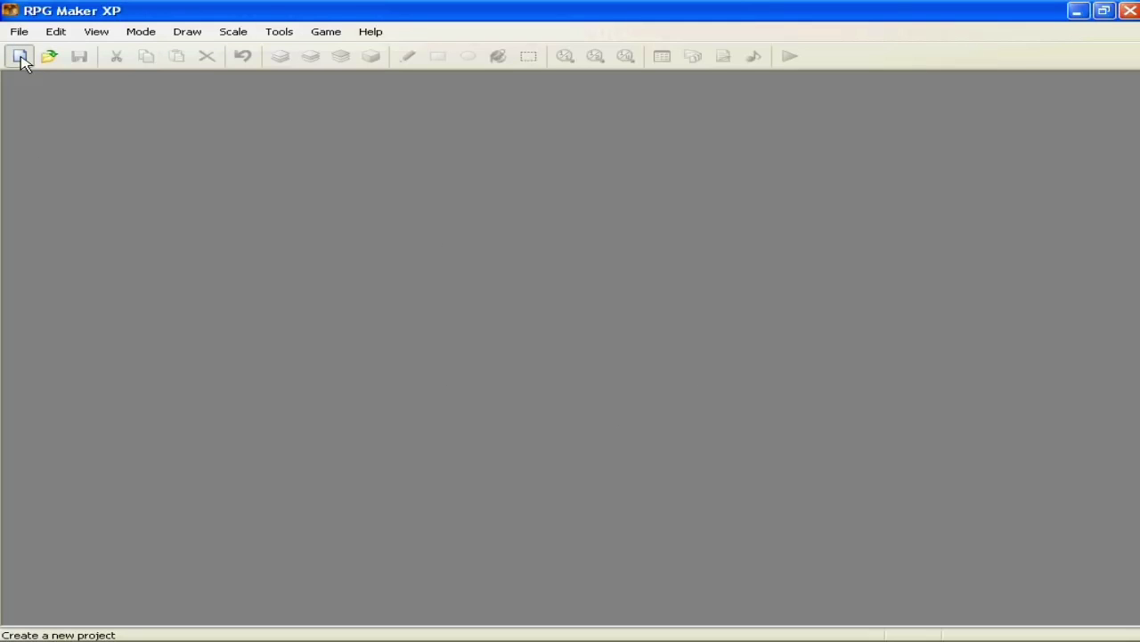
# - Start a new RPG Maker XP project with the game title 'Gametest'
pyautogui.click(19, 32)
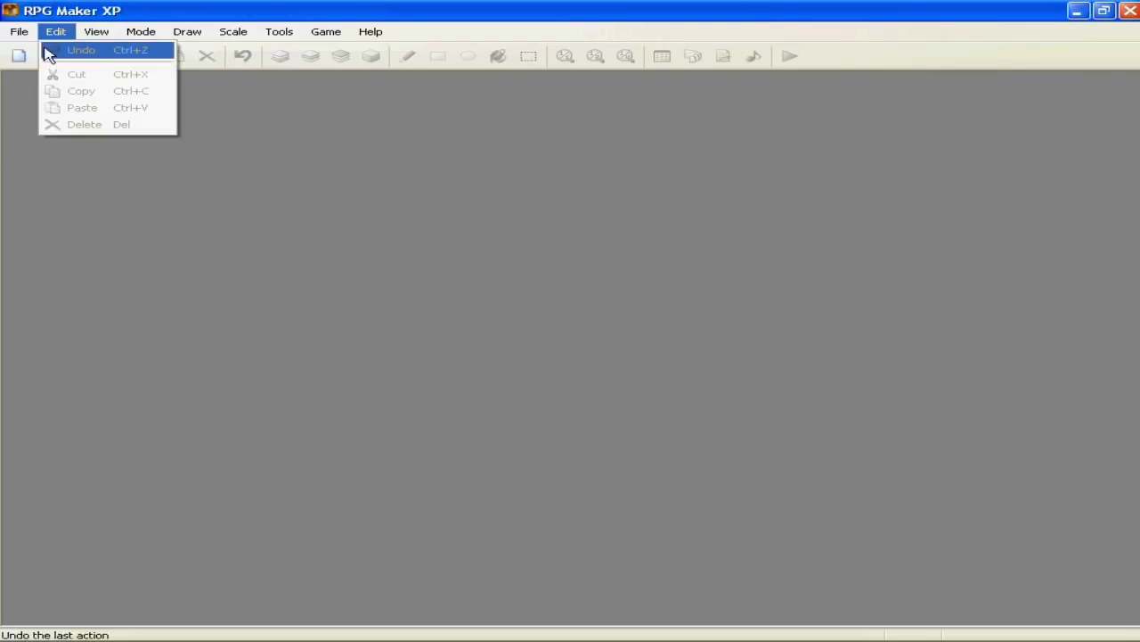
pyautogui.click(241, 123)
pyautogui.click(18, 56)
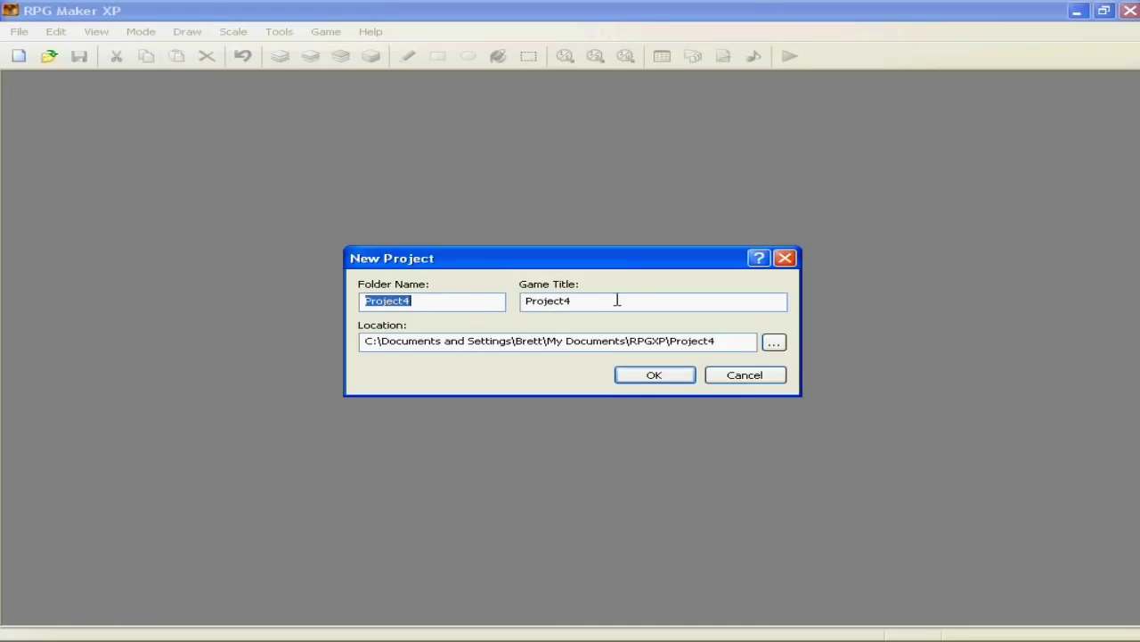
pyautogui.press('Tab')
pyautogui.write('Gam')
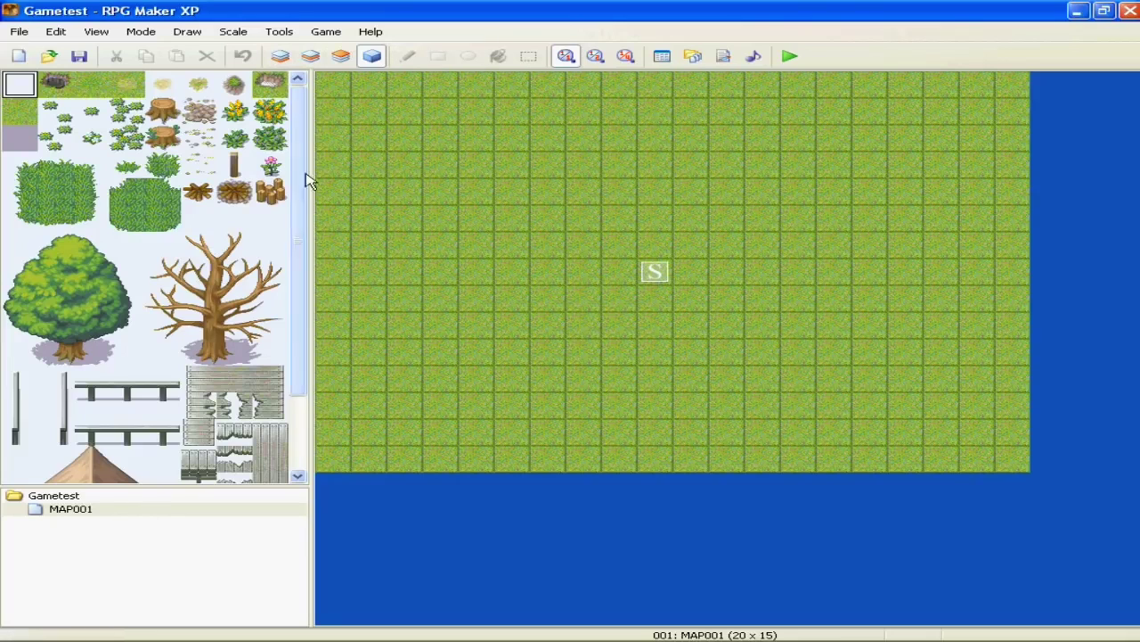
# - Create a new map MAP002 nested under MAP001
pyautogui.click(283, 53)
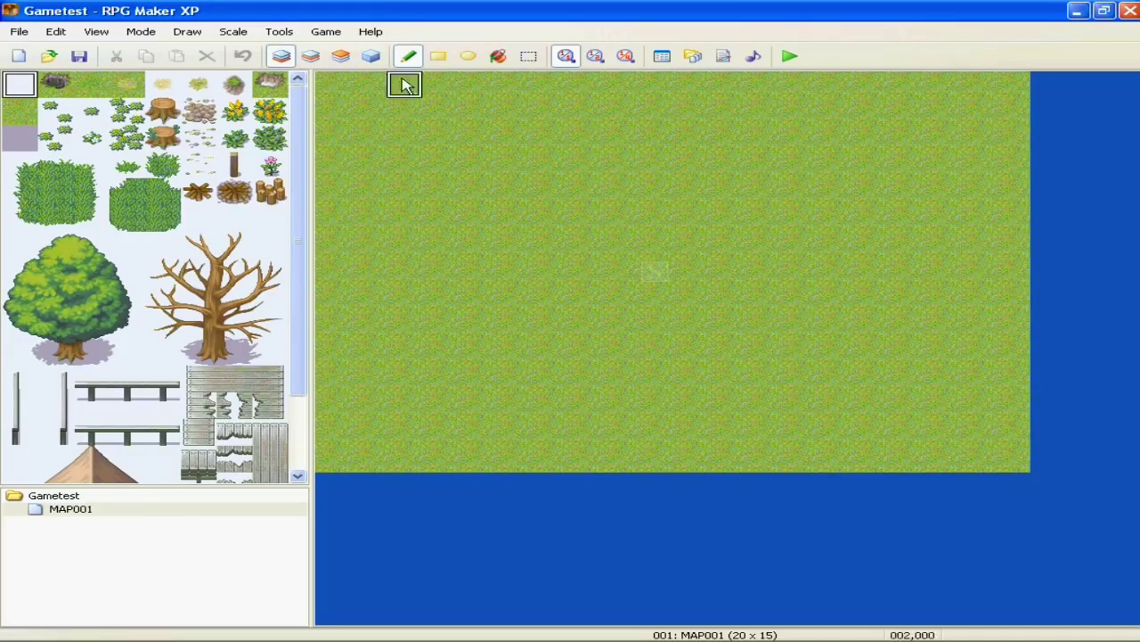
pyautogui.rightClick(80, 509)
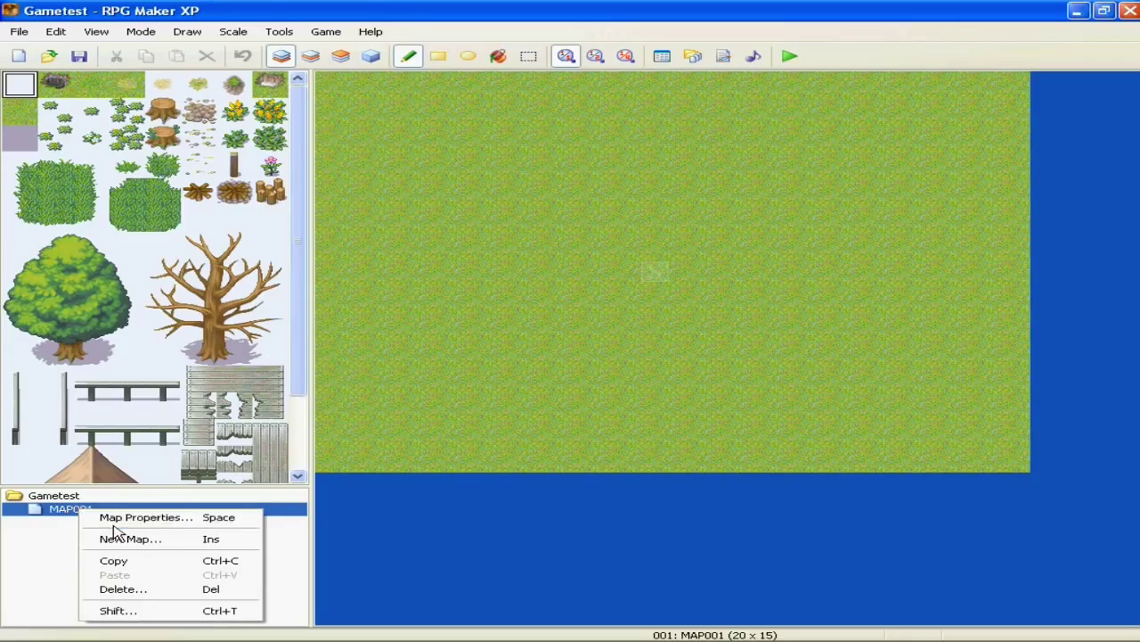
pyautogui.click(43, 524)
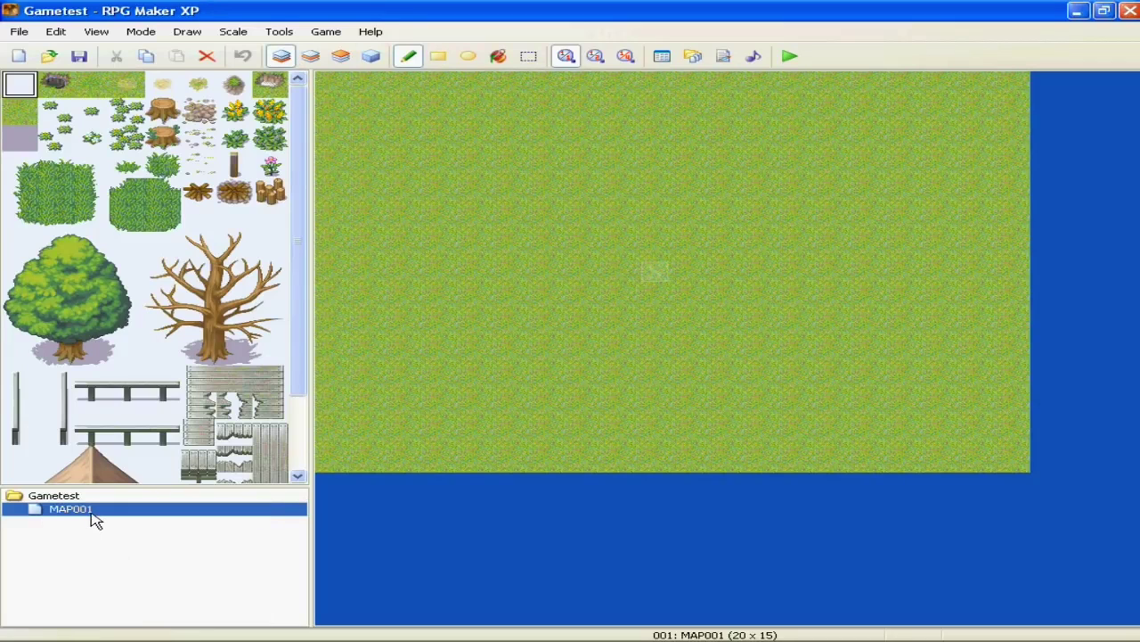
pyautogui.rightClick(95, 521)
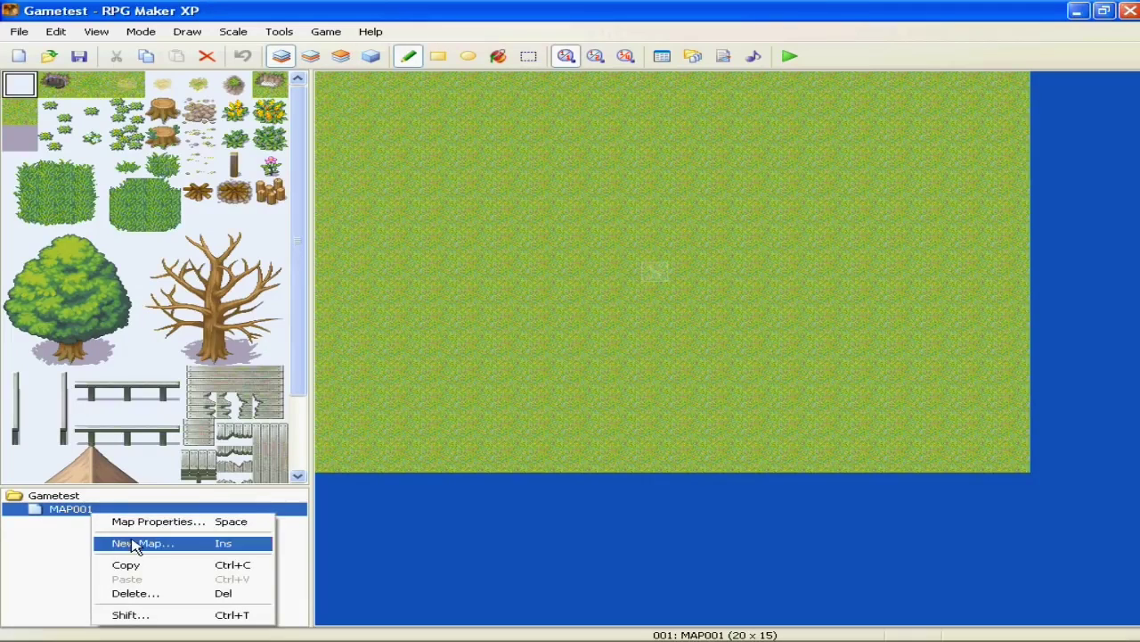
pyautogui.click(134, 544)
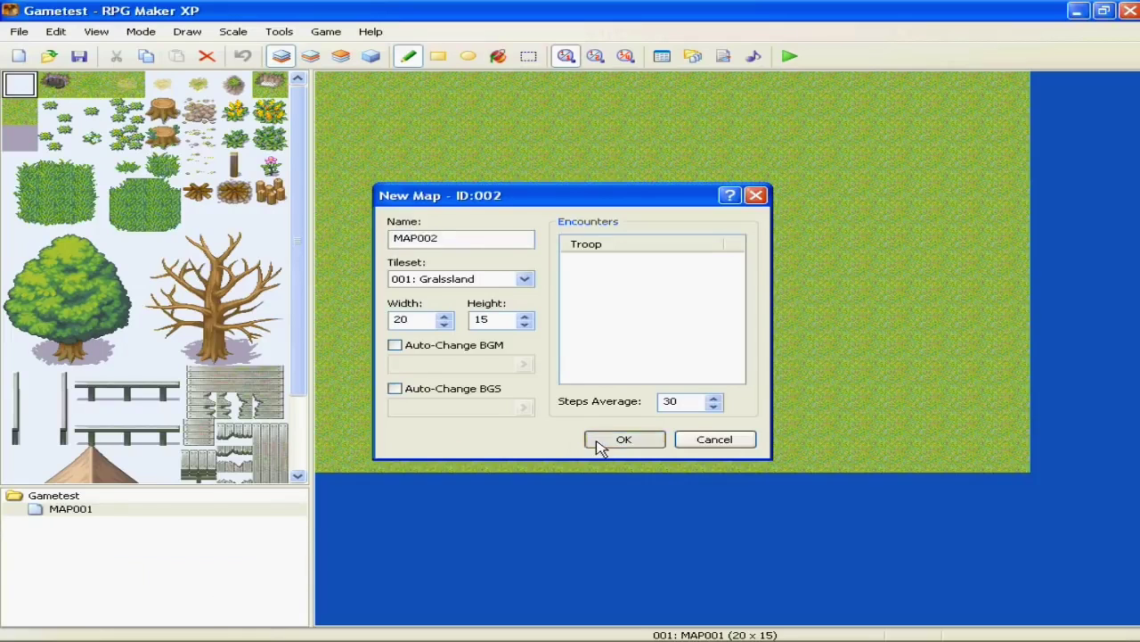
pyautogui.click(599, 438)
# - Create MAP003 nested under MAP002 and view each of the three maps
pyautogui.rightClick(153, 524)
pyautogui.press('Return')
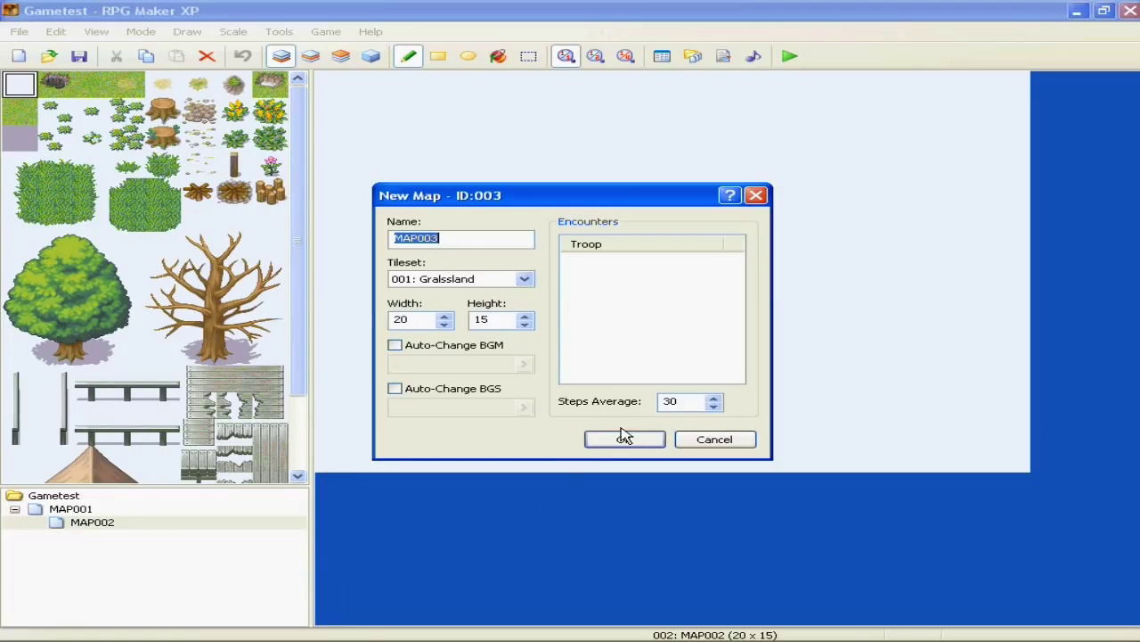
pyautogui.click(624, 438)
pyautogui.click(86, 513)
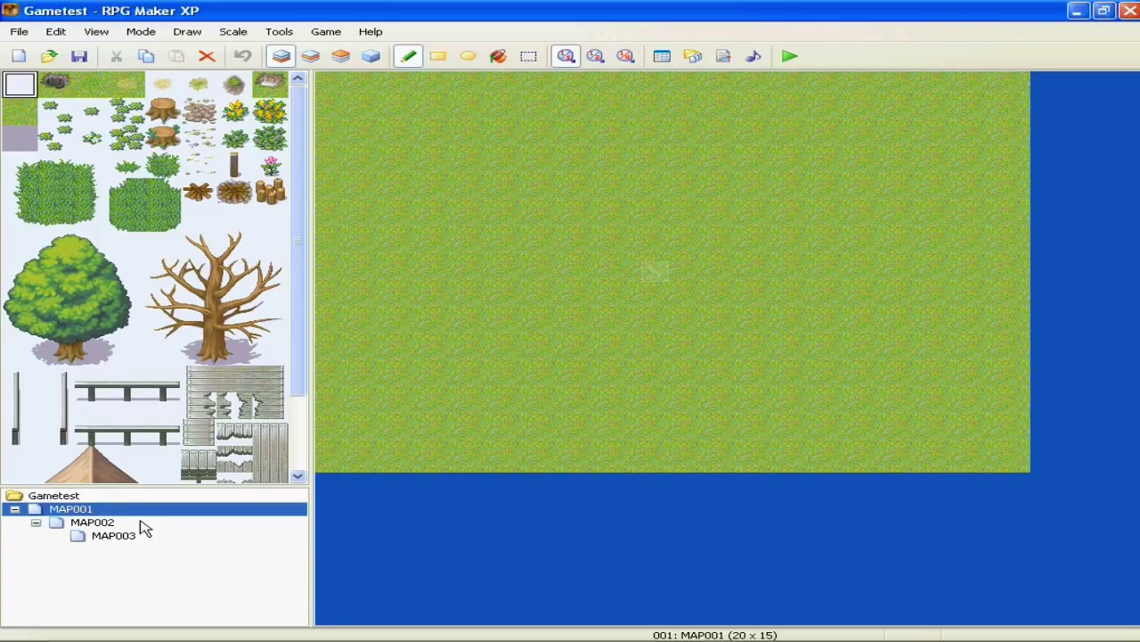
pyautogui.rightClick(89, 514)
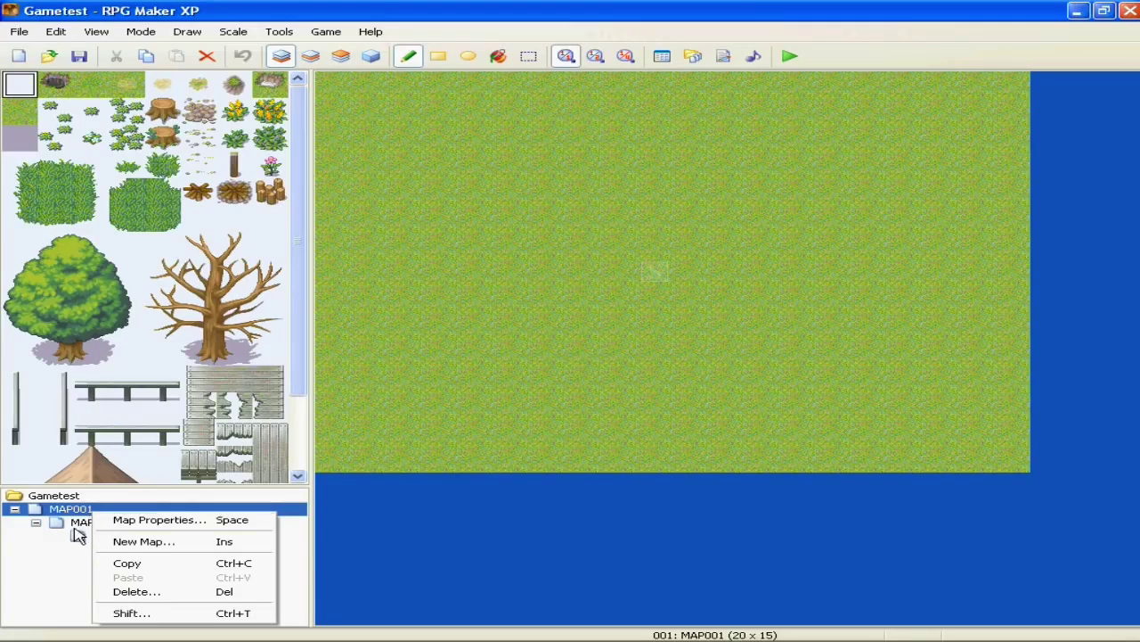
pyautogui.click(73, 537)
pyautogui.click(78, 521)
pyautogui.click(111, 536)
pyautogui.rightClick(86, 512)
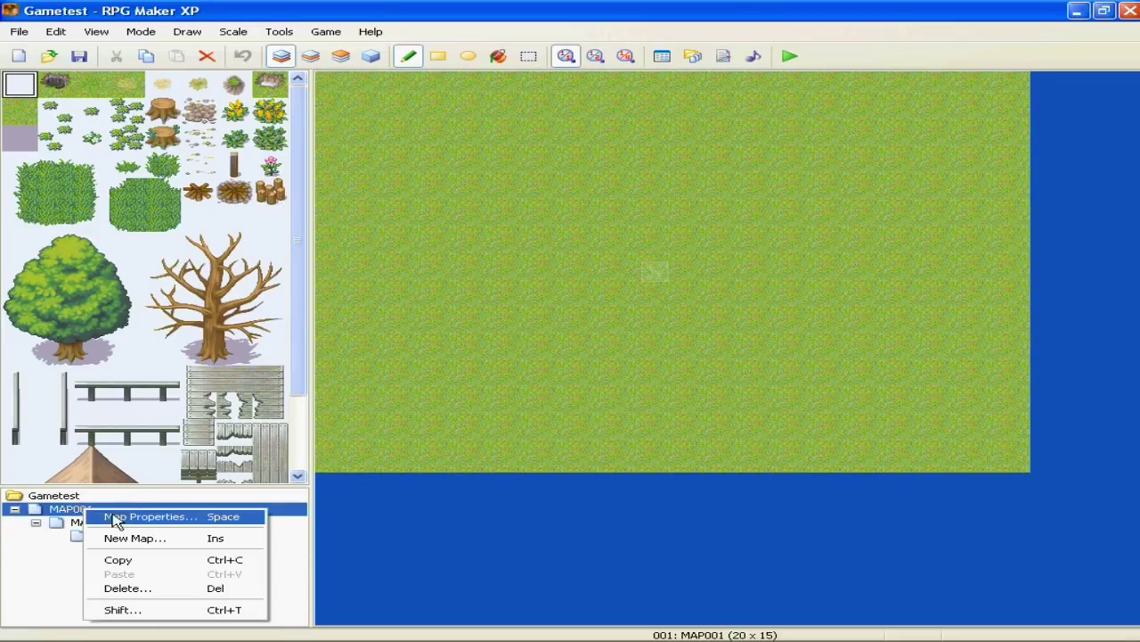
# - Set MAP001's tileset to 006: Desert with Auto-Change BGM and BGS left unchecked
pyautogui.click(143, 517)
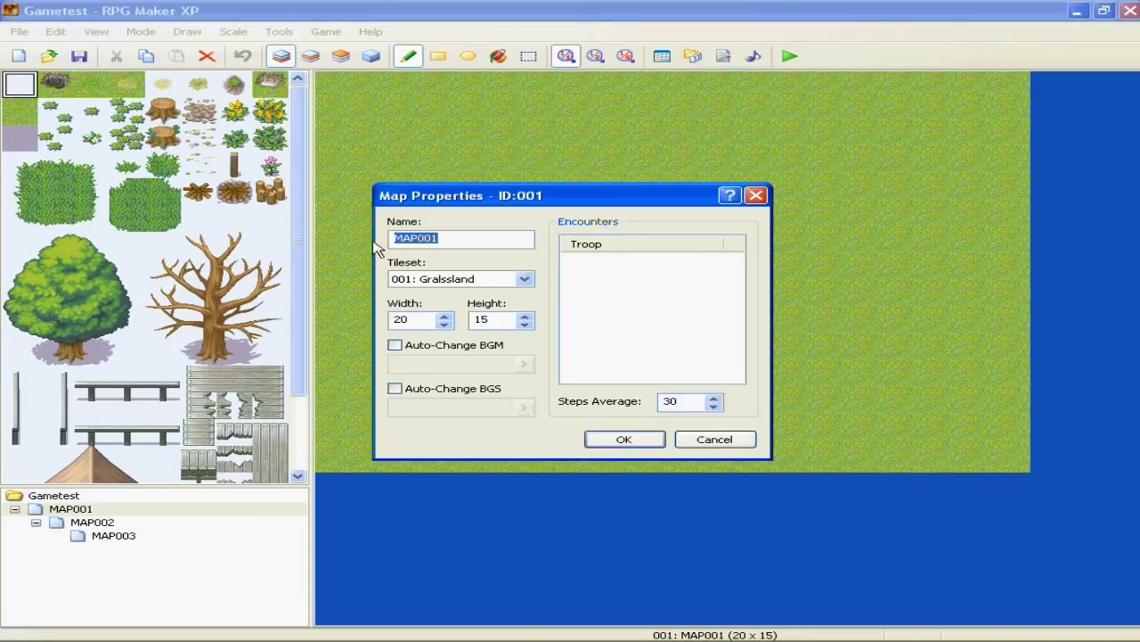
pyautogui.click(523, 279)
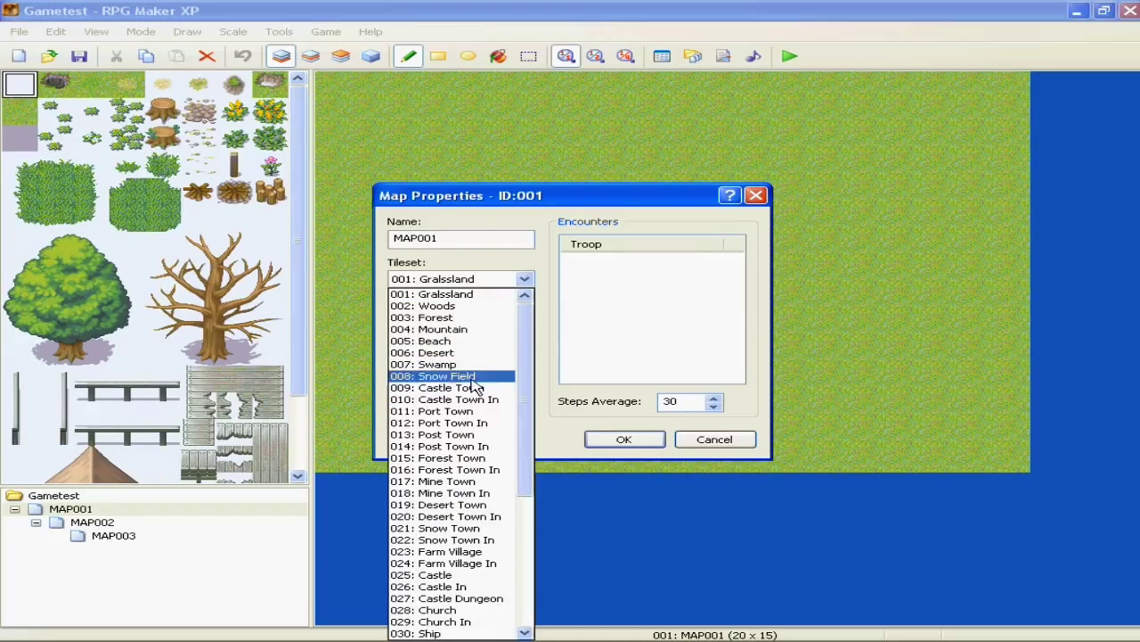
pyautogui.click(471, 355)
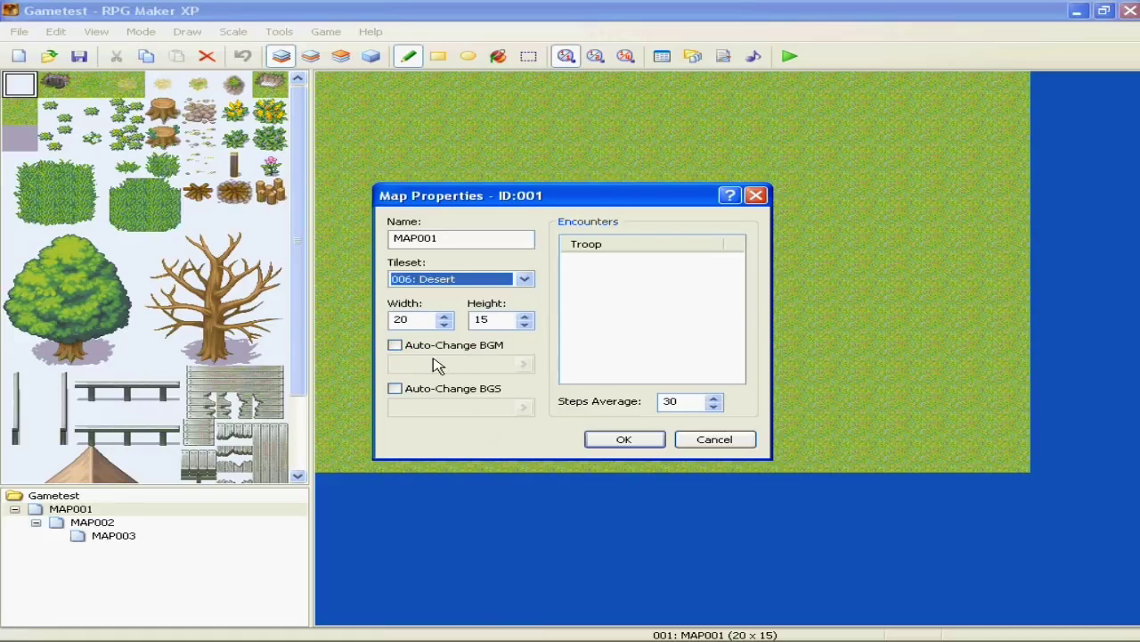
pyautogui.click(414, 347)
pyautogui.click(524, 364)
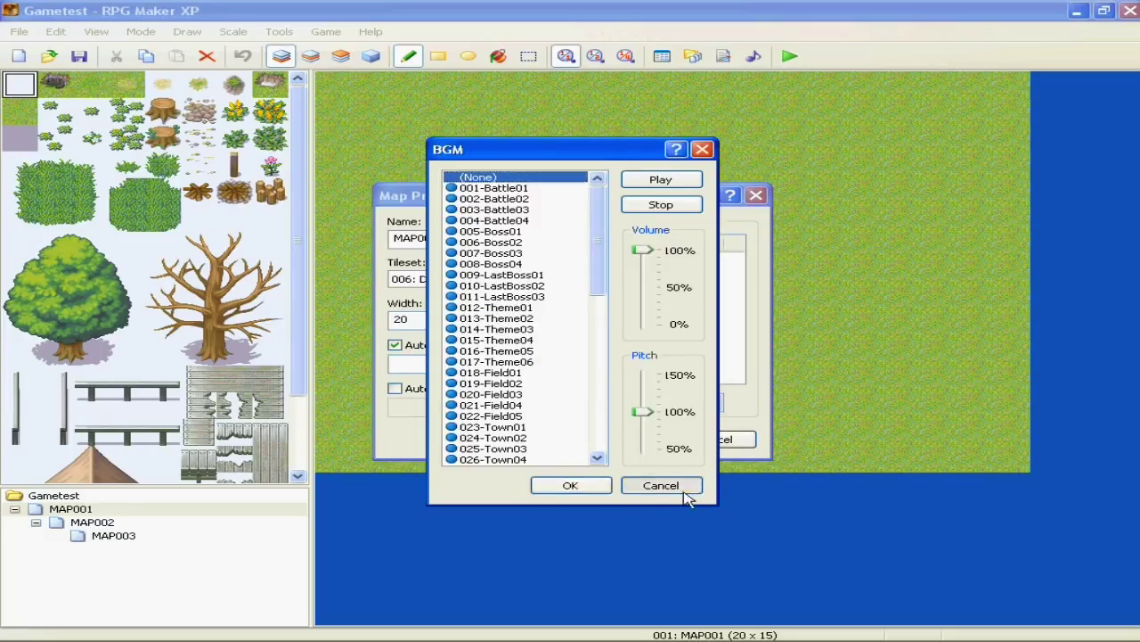
pyautogui.click(659, 485)
pyautogui.click(395, 345)
pyautogui.click(395, 388)
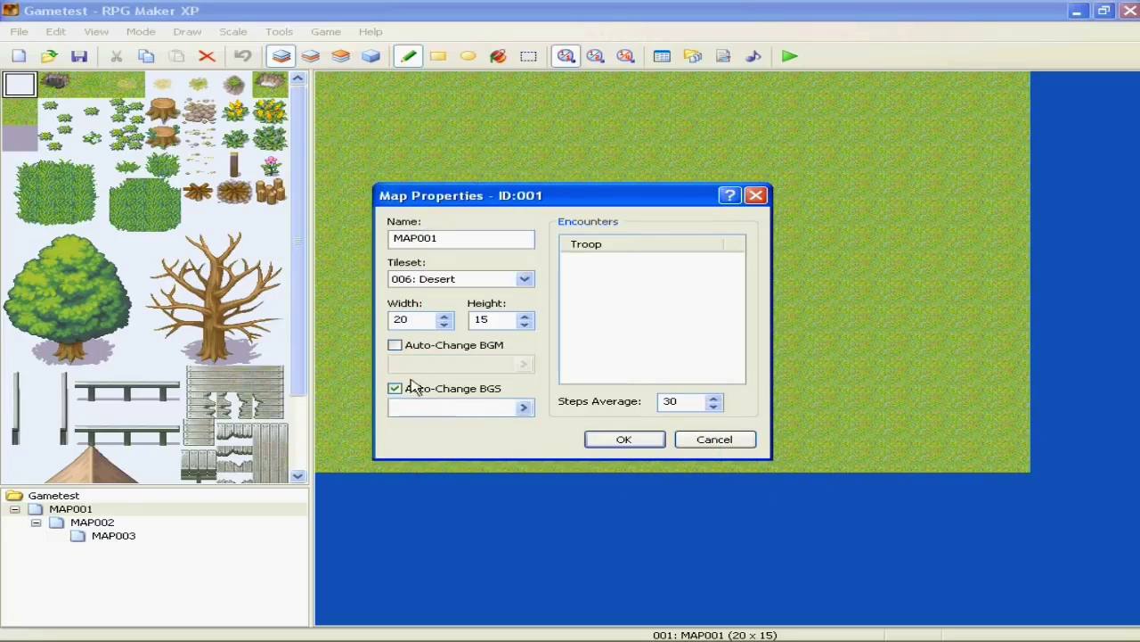
pyautogui.click(445, 393)
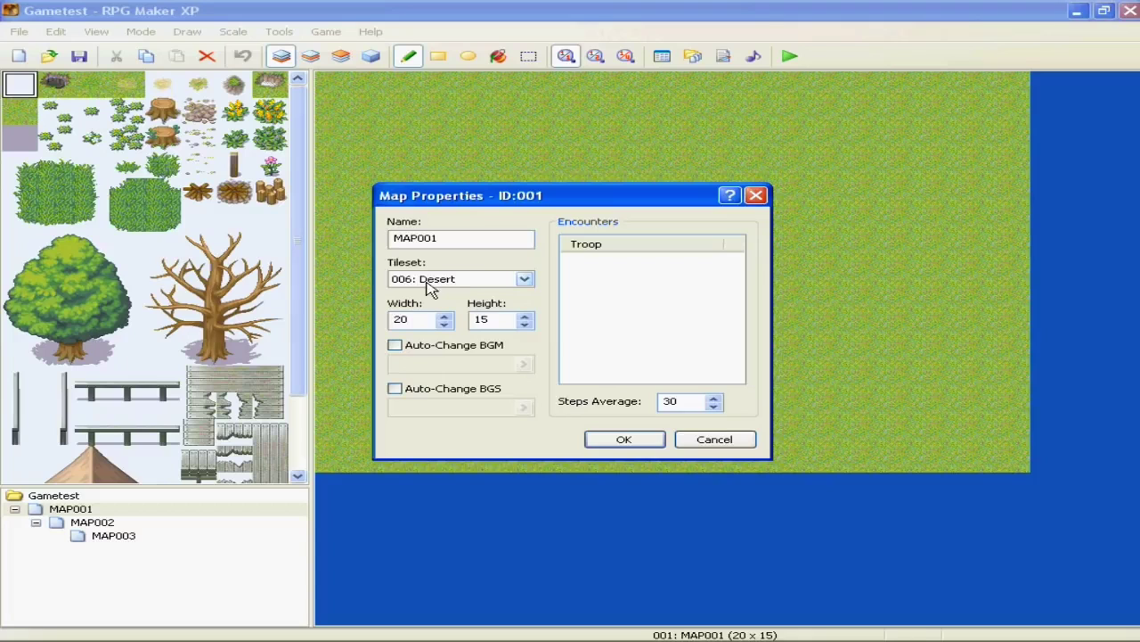
# - Apply the Desert tileset to MAP001 and browse the tile palette
pyautogui.click(622, 440)
pyautogui.scroll(-3, 333, 204)
pyautogui.scroll(3, 313, 280)
pyautogui.scroll(-3, 229, 229)
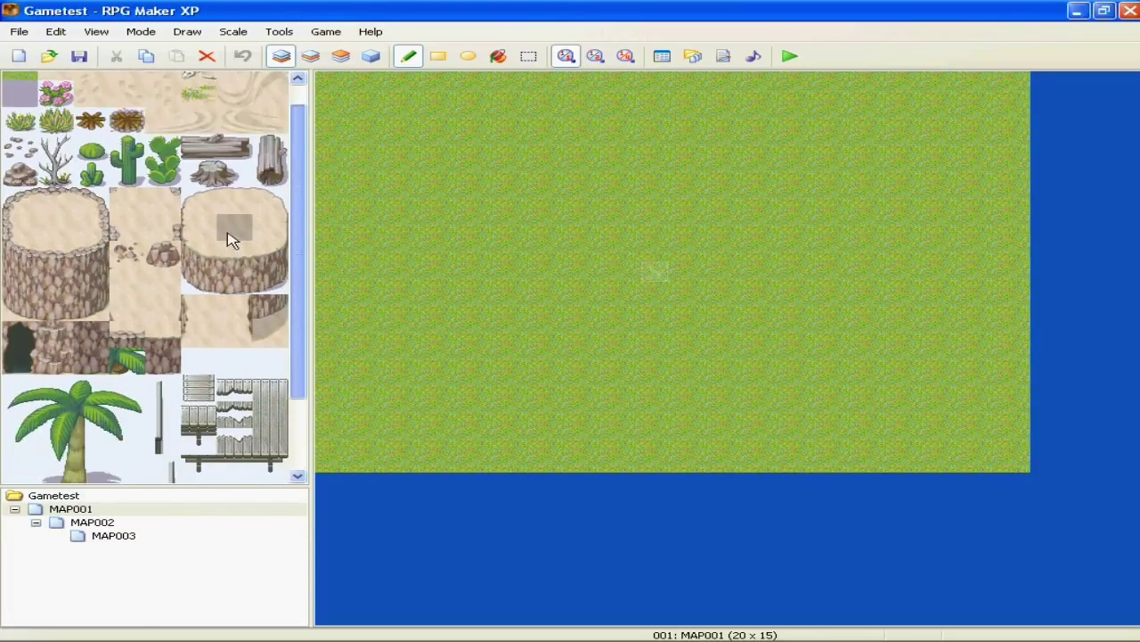
pyautogui.scroll(1, 293, 288)
pyautogui.moveTo(303, 267); pyautogui.dragTo(298, 172)
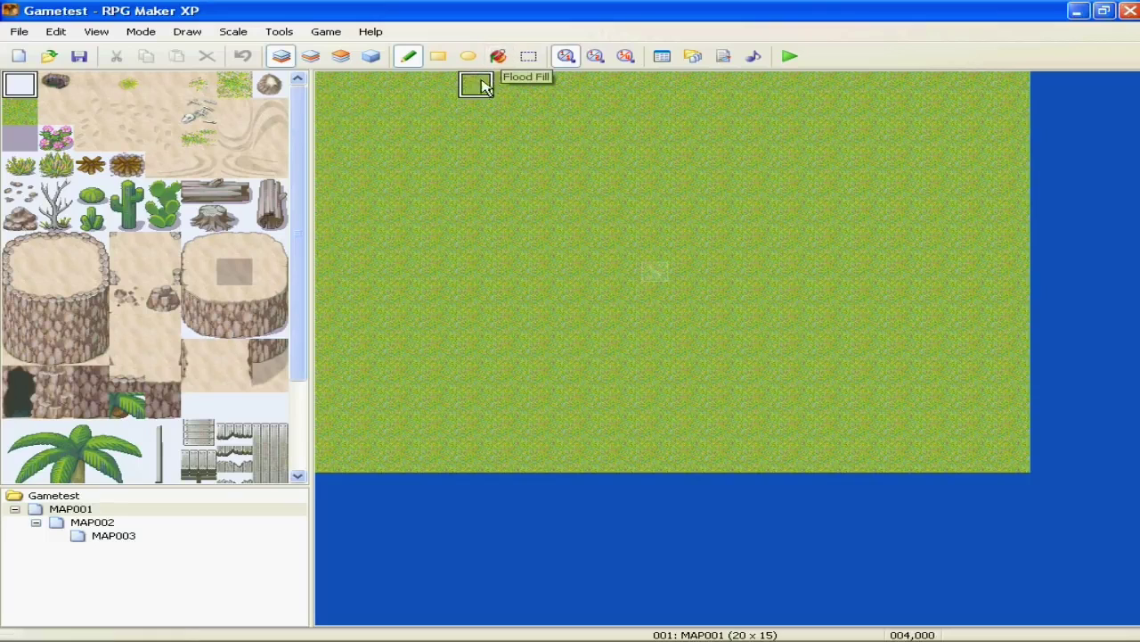
# - Pick a sand tile and flood-fill MAP001's entire ground with sand
pyautogui.click(100, 93)
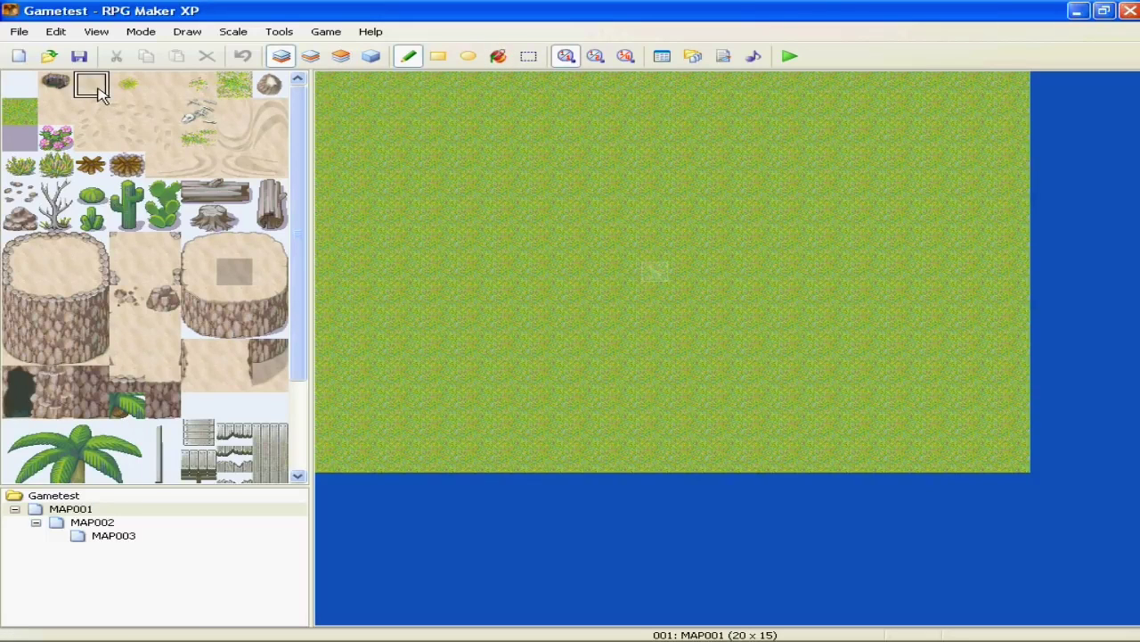
pyautogui.click(176, 96)
pyautogui.click(98, 93)
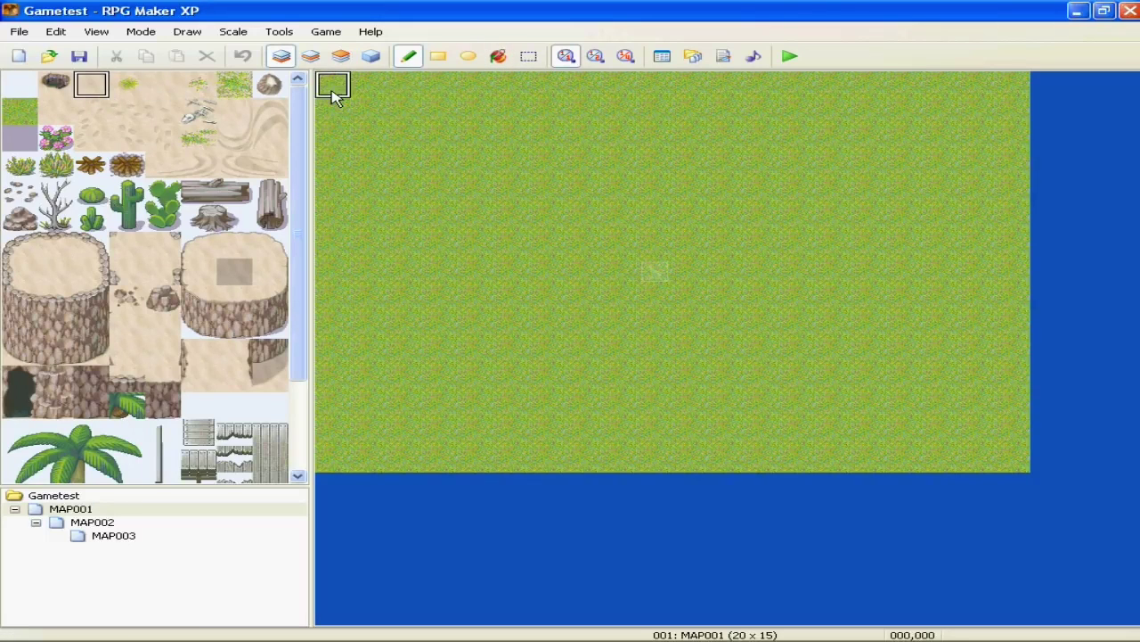
pyautogui.moveTo(339, 98)
pyautogui.mouseDown()
pyautogui.moveTo(957, 82)
pyautogui.moveTo(1075, 93)
pyautogui.moveTo(990, 108)
pyautogui.moveTo(458, 95)
pyautogui.moveTo(334, 112)
pyautogui.moveTo(766, 111)
pyautogui.mouseUp()
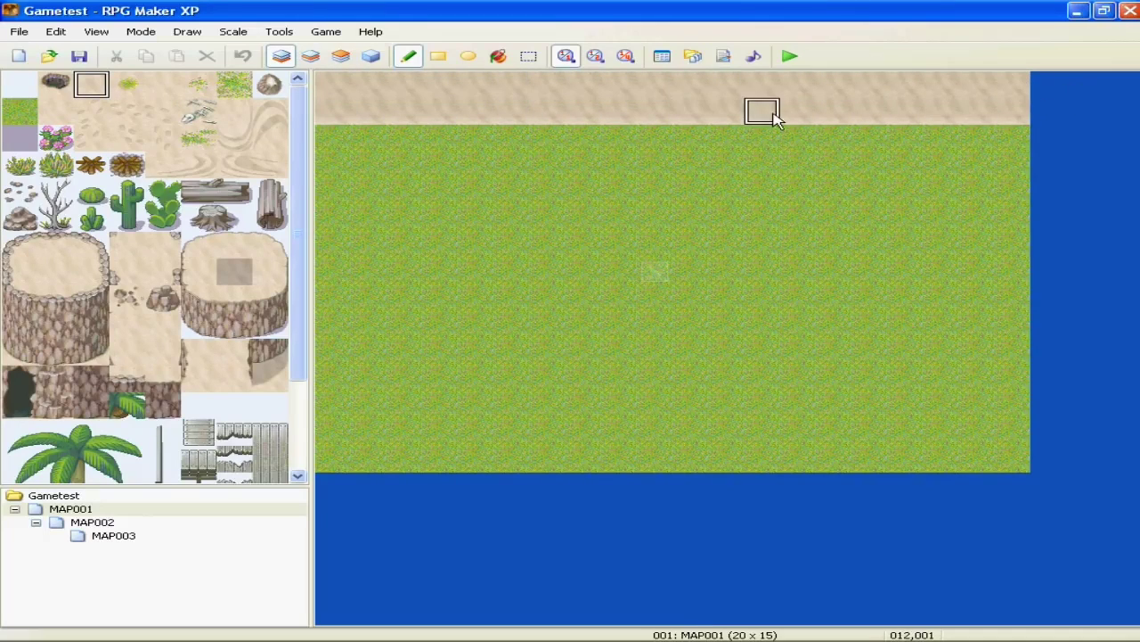
pyautogui.click(499, 57)
pyautogui.click(482, 194)
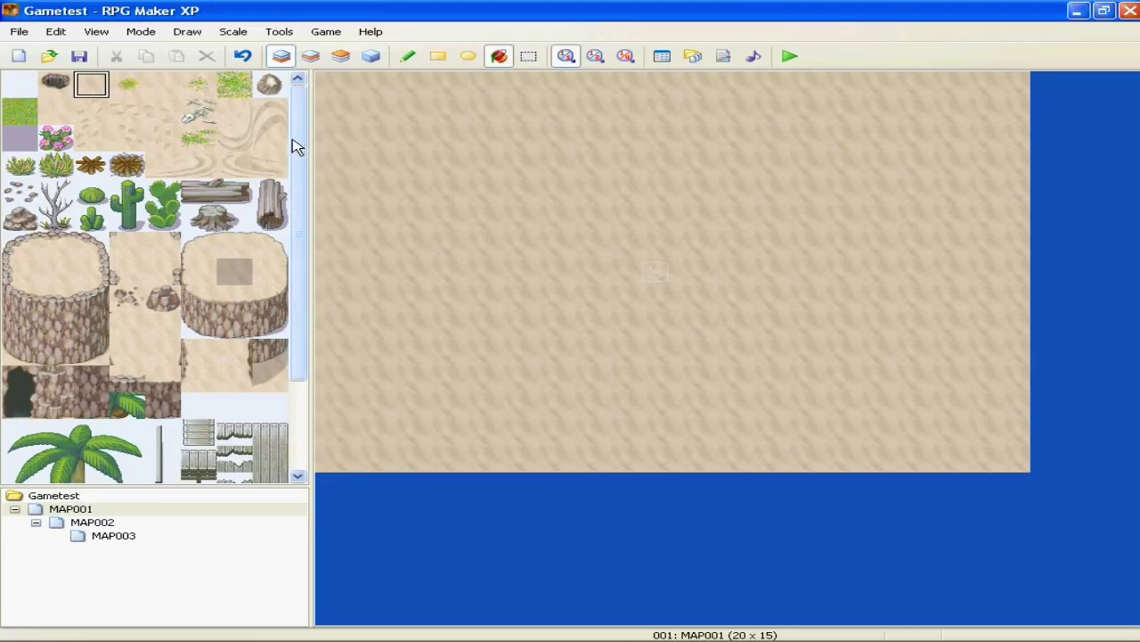
# - Place a single tall cactus on Layer 2 of the desert map
pyautogui.click(311, 55)
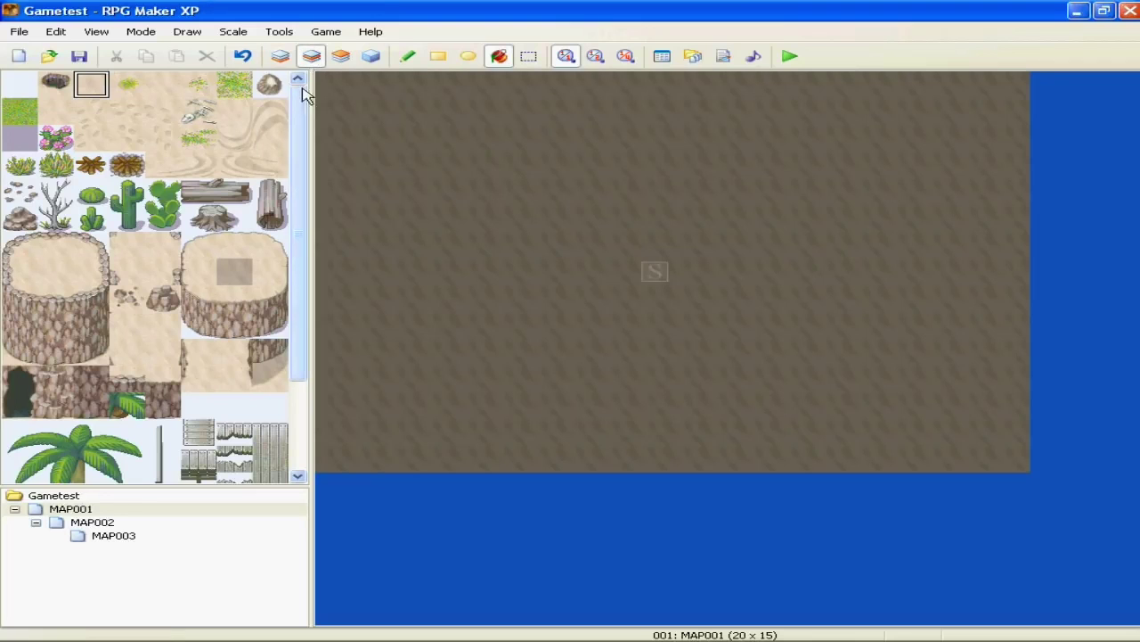
pyautogui.scroll(-1, 214, 158)
pyautogui.click(123, 178)
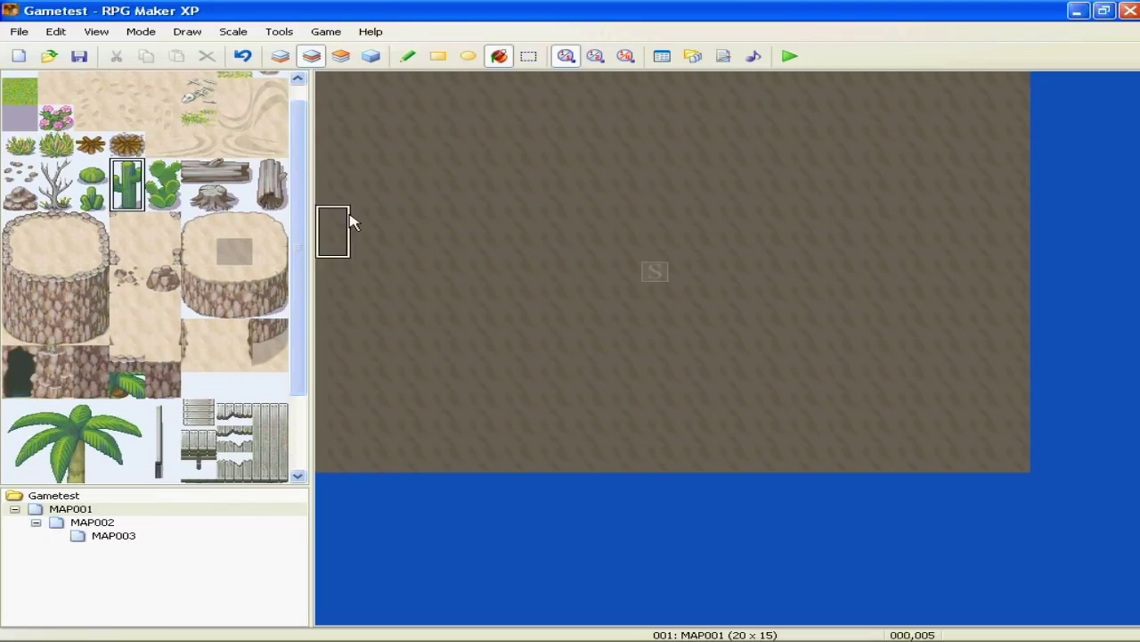
pyautogui.click(458, 190)
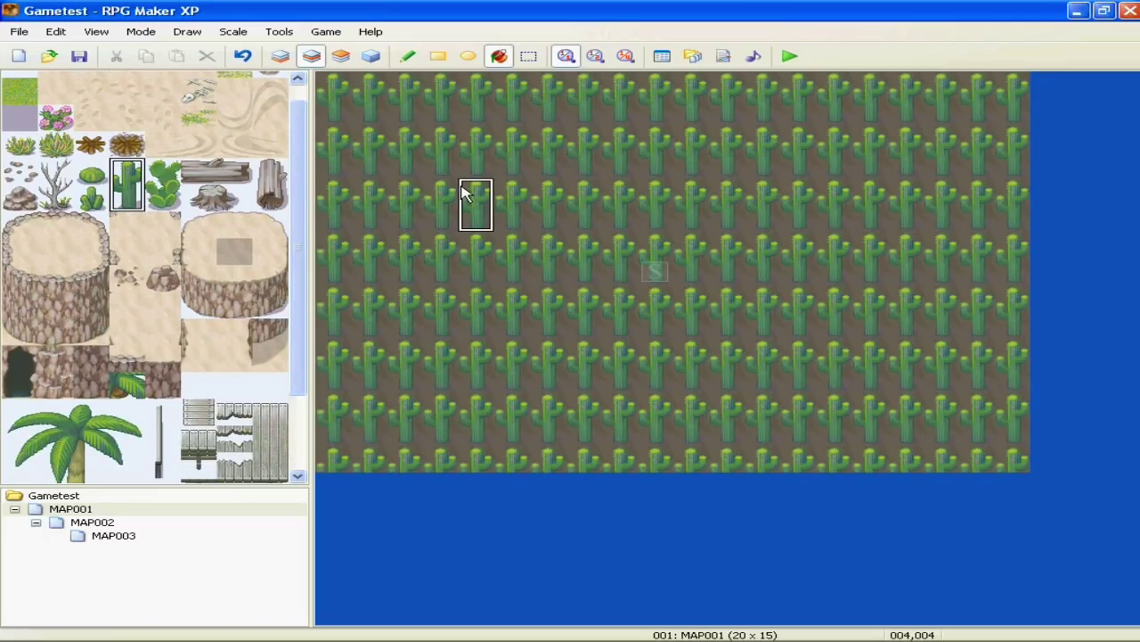
pyautogui.hotkey('ctrl', 'z')
pyautogui.click(408, 55)
pyautogui.click(465, 201)
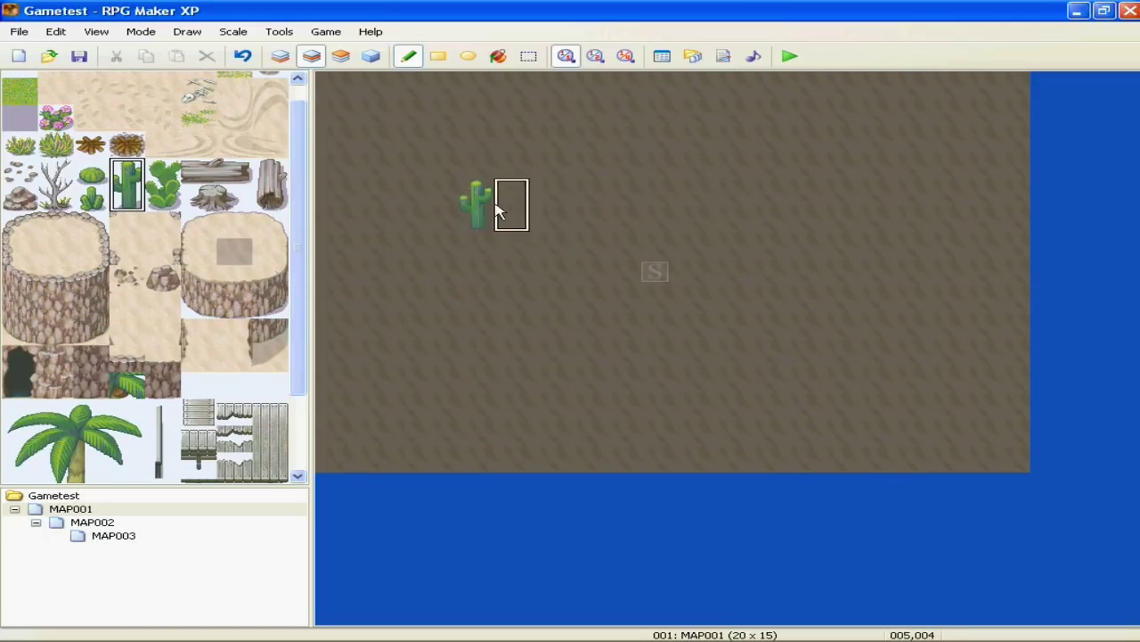
# - Place a leafy cactus on the map's right side on Layer 2
pyautogui.click(174, 204)
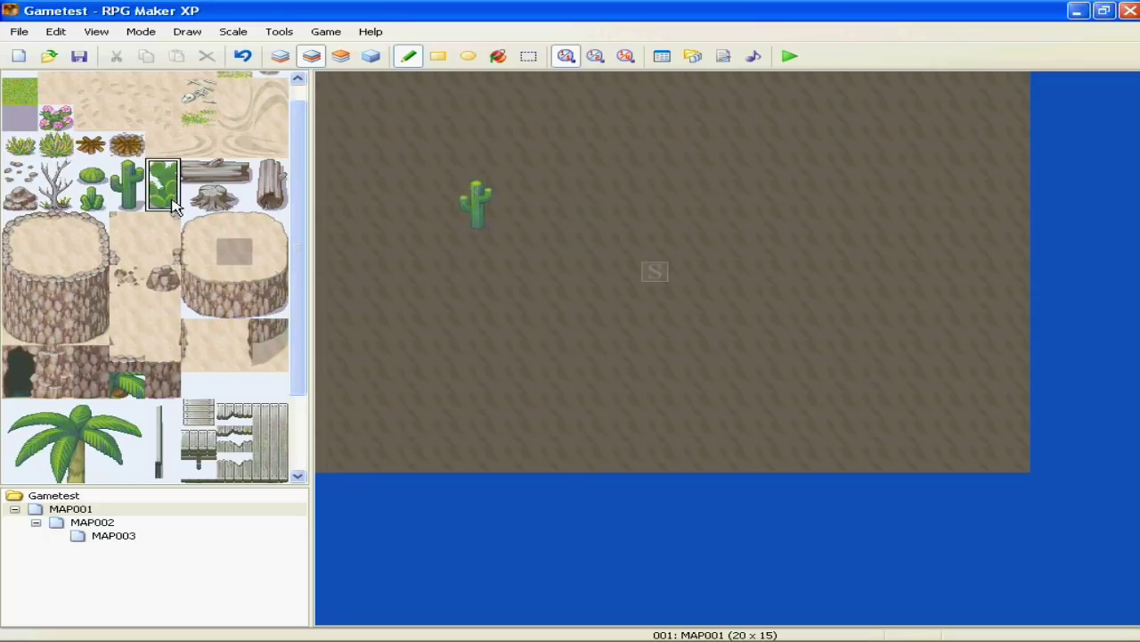
pyautogui.click(909, 198)
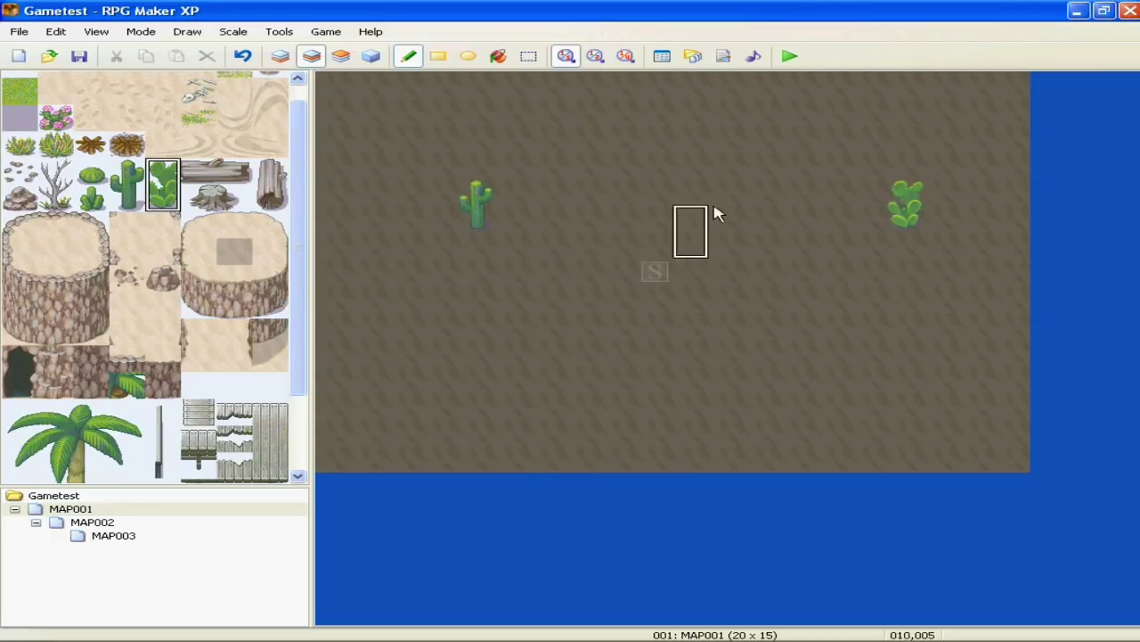
pyautogui.scroll(-3, 294, 222)
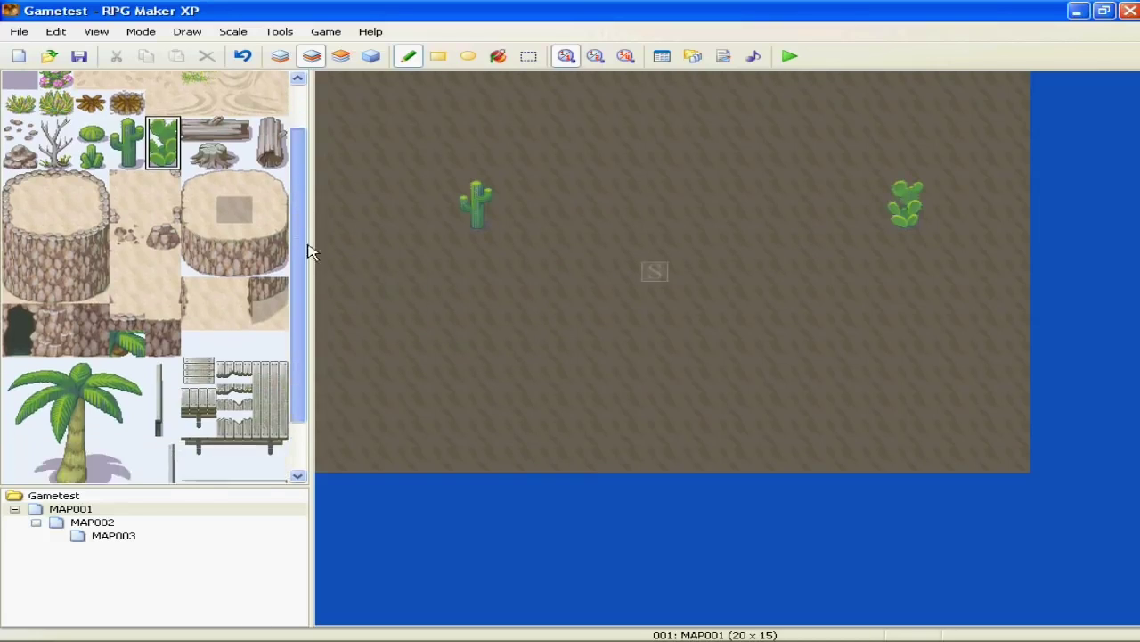
pyautogui.scroll(3, 293, 165)
pyautogui.click(342, 56)
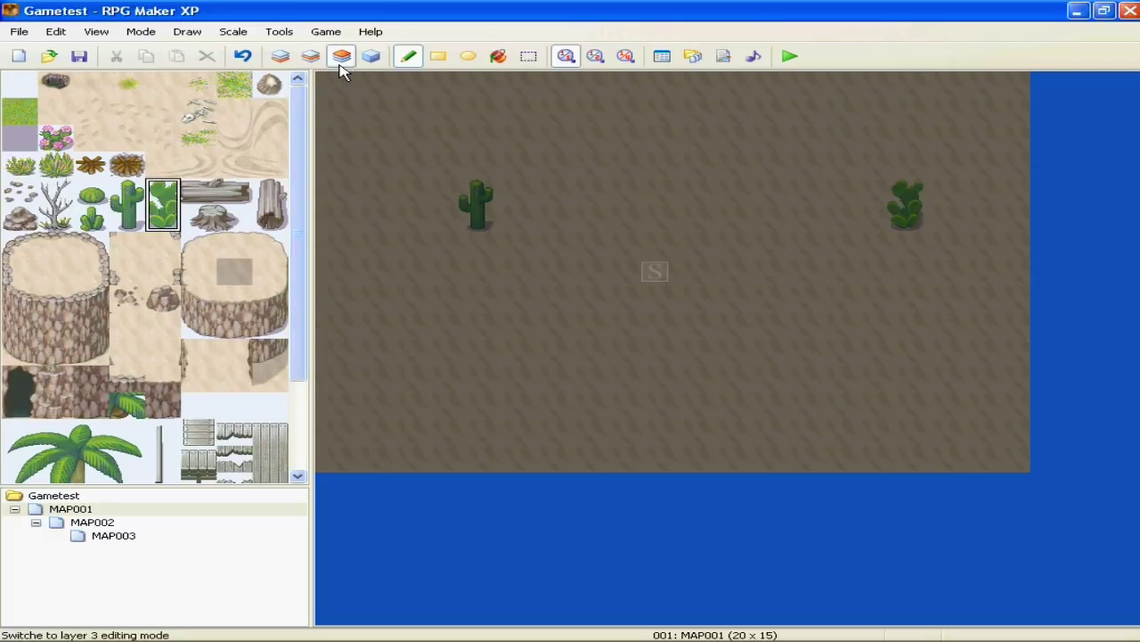
pyautogui.click(309, 58)
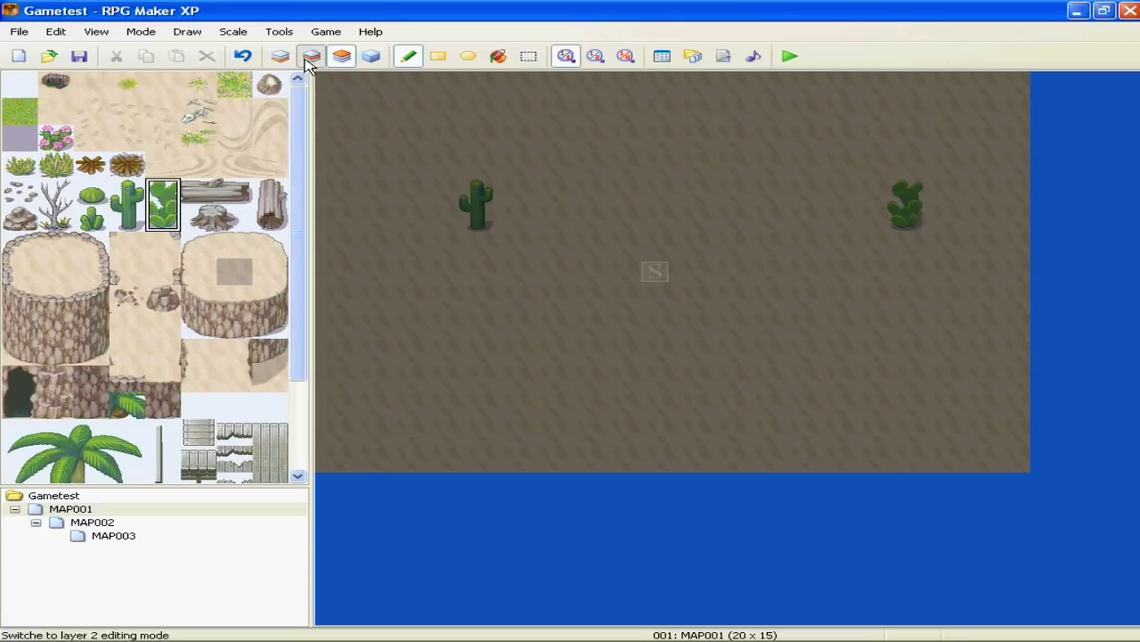
# - Scatter twelve more leafy cacti across the sand and select the palm tree brush
pyautogui.click(517, 299)
pyautogui.click(588, 219)
pyautogui.click(623, 139)
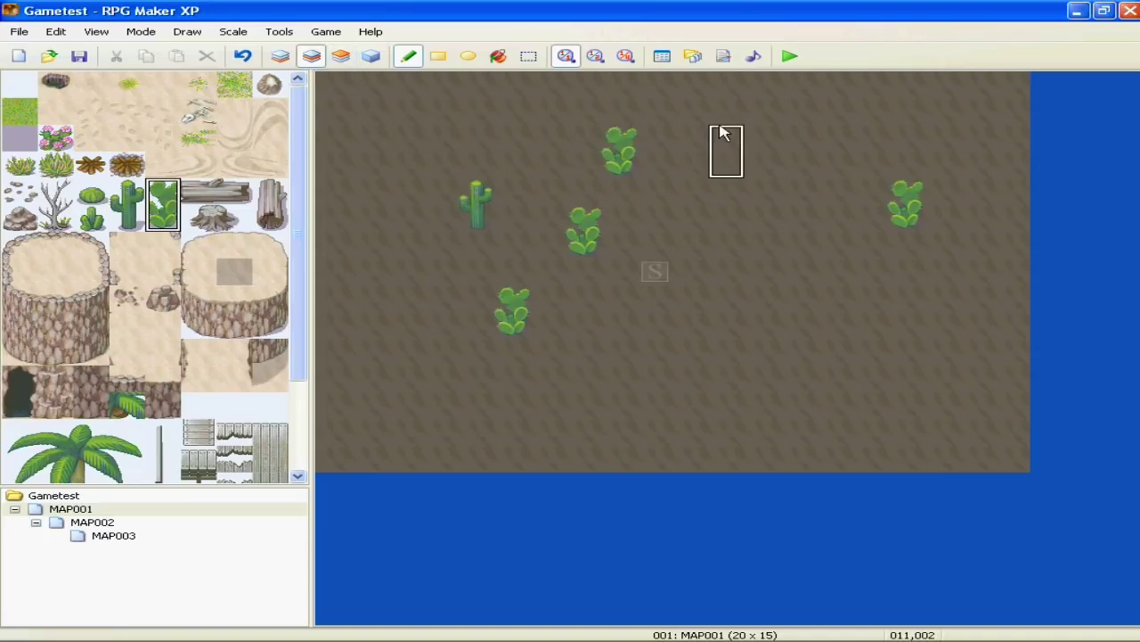
pyautogui.click(724, 133)
pyautogui.click(795, 214)
pyautogui.click(867, 321)
pyautogui.click(832, 375)
pyautogui.click(689, 348)
pyautogui.click(617, 320)
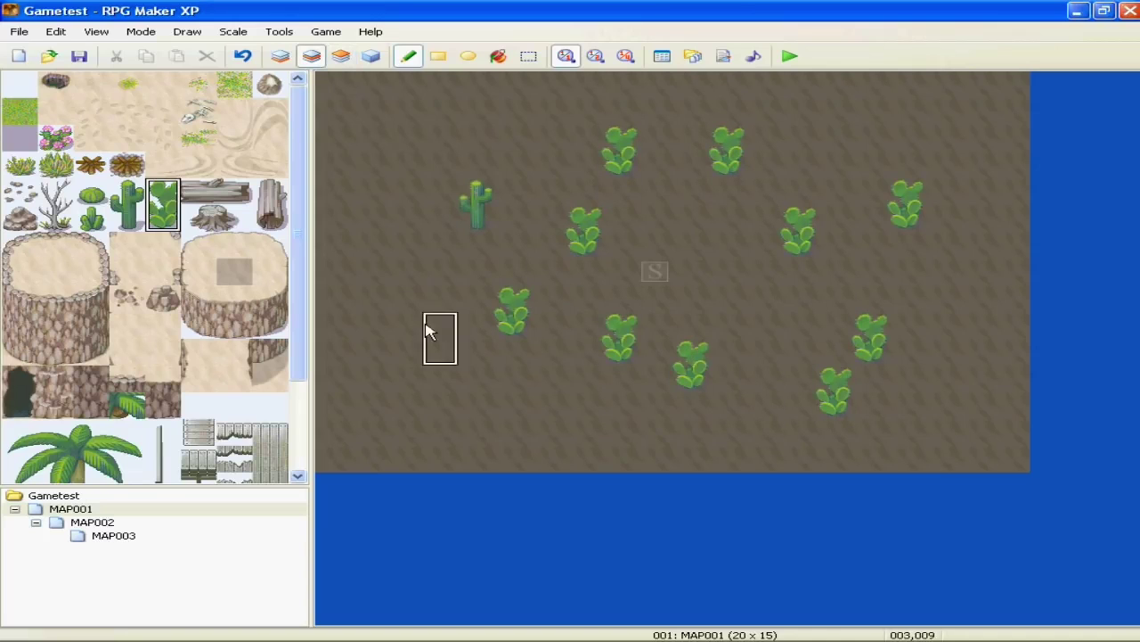
pyautogui.click(410, 300)
pyautogui.click(445, 380)
pyautogui.click(624, 433)
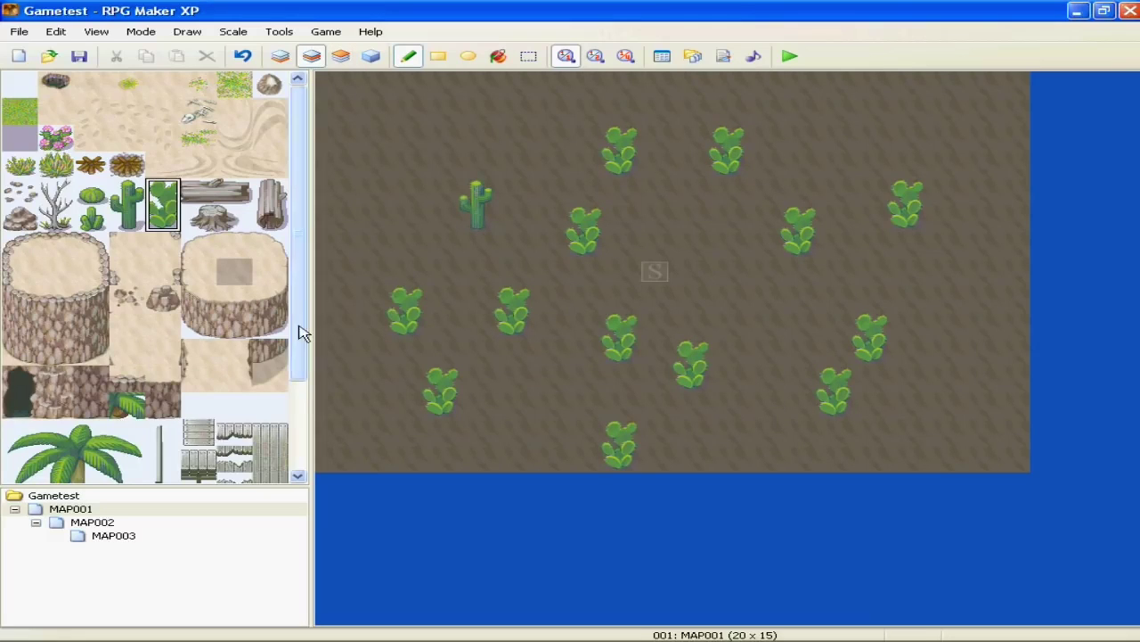
pyautogui.moveTo(302, 334); pyautogui.dragTo(261, 429)
pyautogui.moveTo(20, 318)
pyautogui.mouseDown()
pyautogui.moveTo(116, 390)
pyautogui.moveTo(130, 414)
pyautogui.mouseUp()
# - Undo some leafy cacti and place palm trees on Layer 2, keeping two
pyautogui.hotkey('ctrl', 'z')
pyautogui.hotkey('ctrl', 'z')
pyautogui.hotkey('ctrl', 'z')
pyautogui.hotkey('ctrl', 'z')
pyautogui.hotkey('ctrl', 'z')
pyautogui.hotkey('ctrl', 'z')
pyautogui.hotkey('ctrl', 'z')
pyautogui.hotkey('ctrl', 'z')
pyautogui.hotkey('ctrl', 'z')
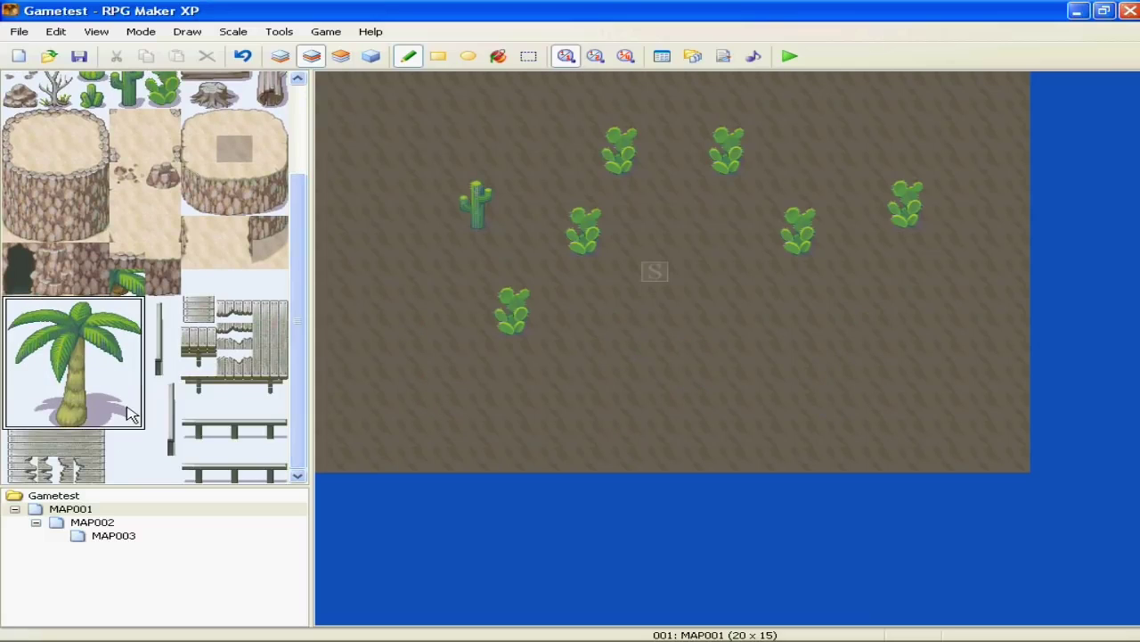
pyautogui.hotkey('ctrl', 'z')
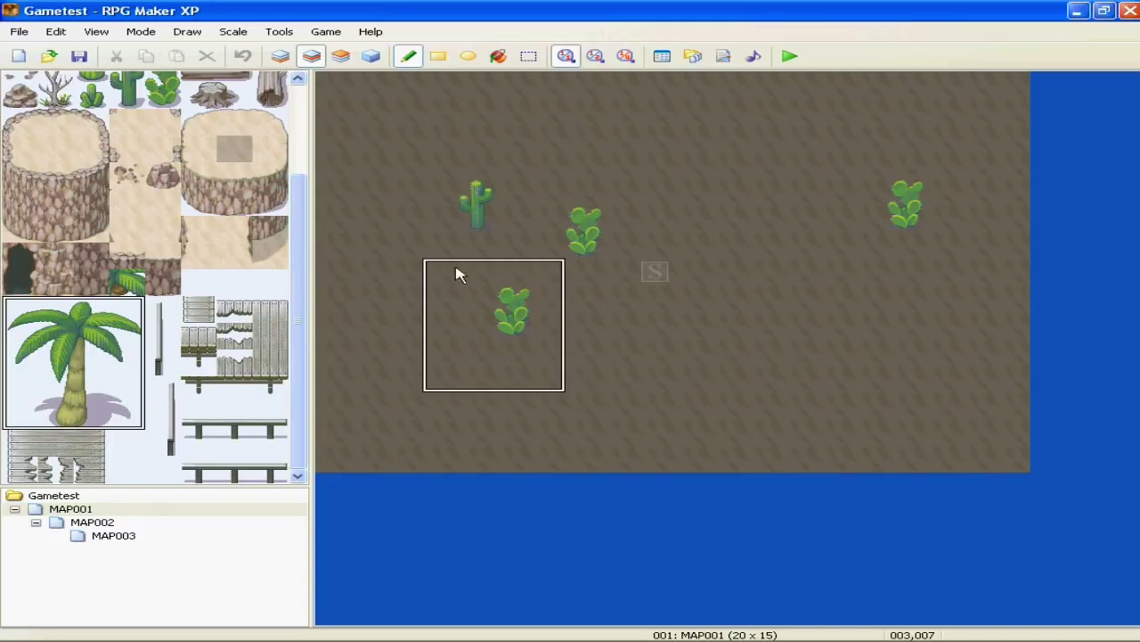
pyautogui.click(792, 265)
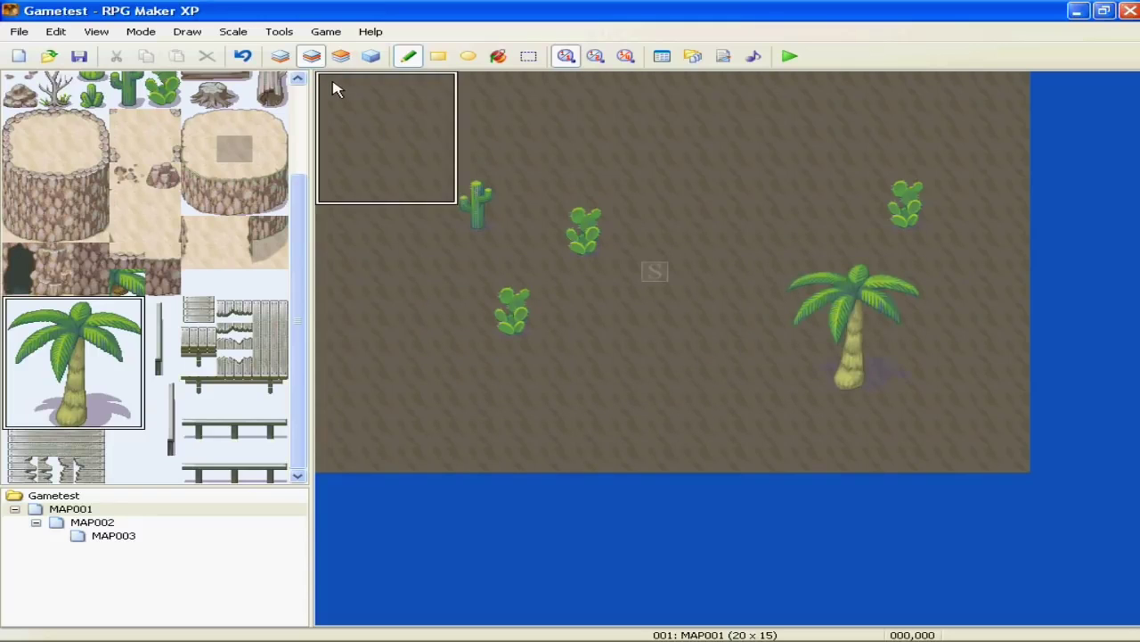
pyautogui.click(701, 152)
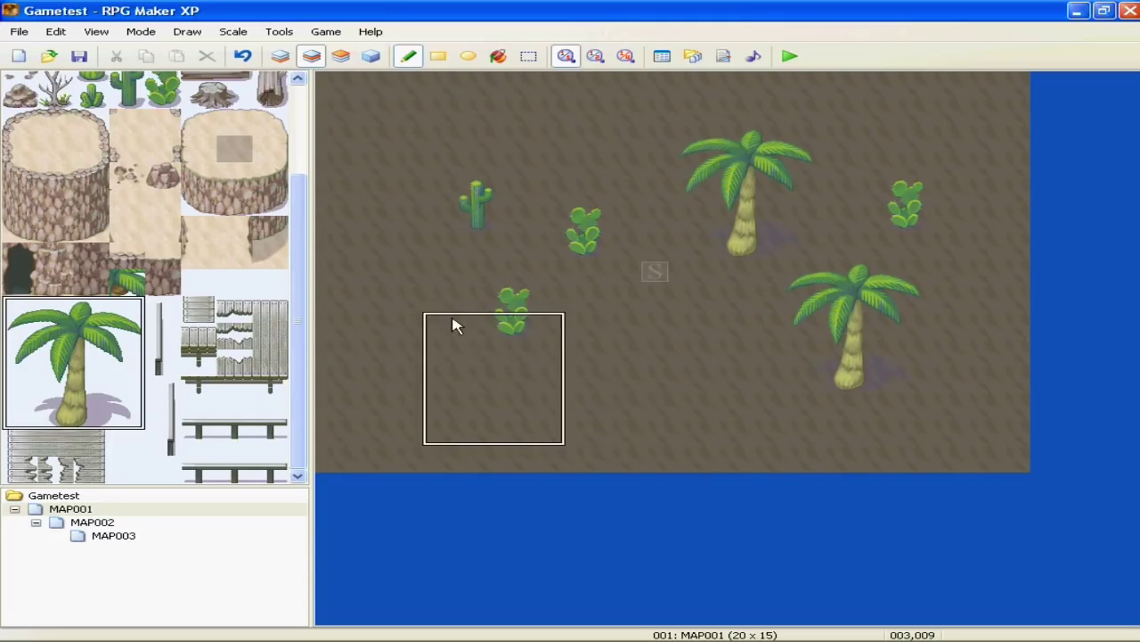
pyautogui.click(490, 324)
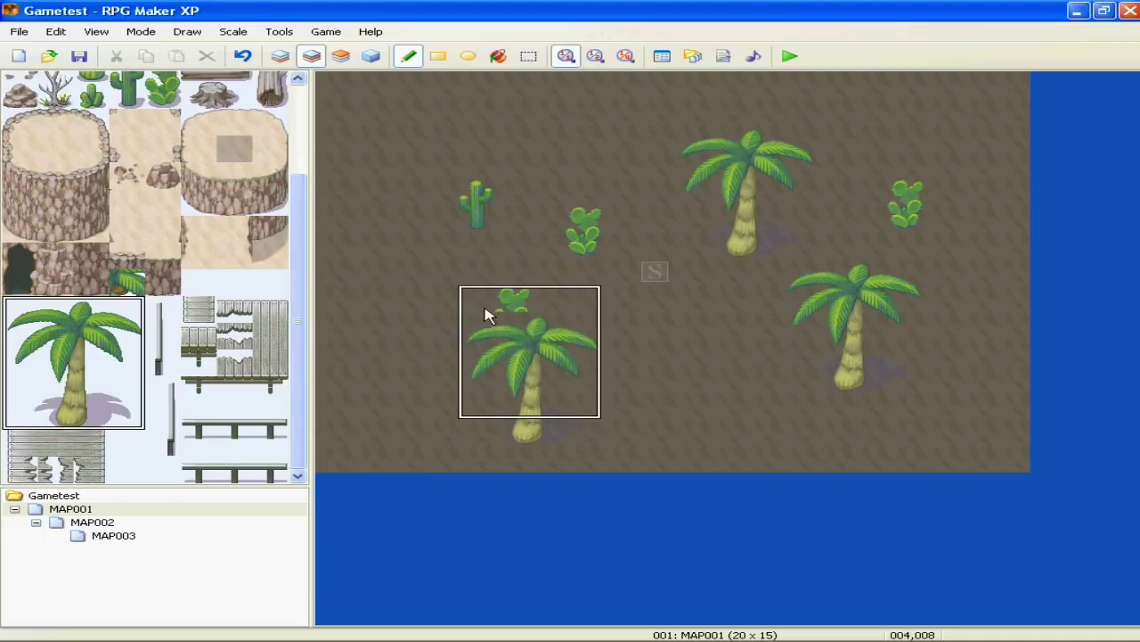
pyautogui.click(544, 229)
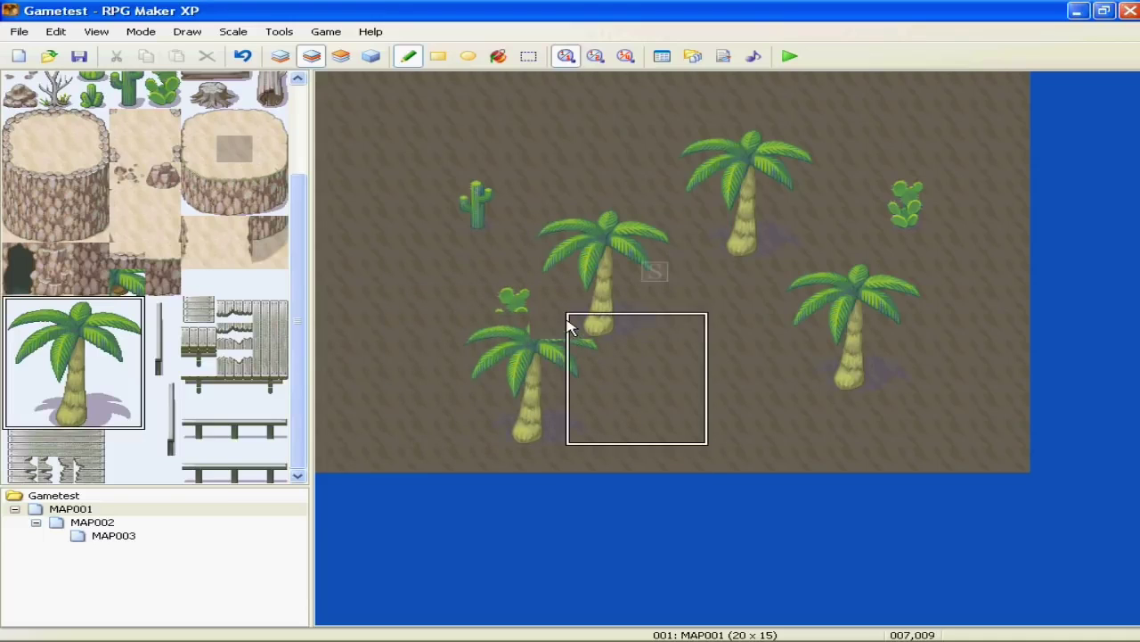
pyautogui.hotkey('ctrl', 'z')
pyautogui.hotkey('ctrl', 'z')
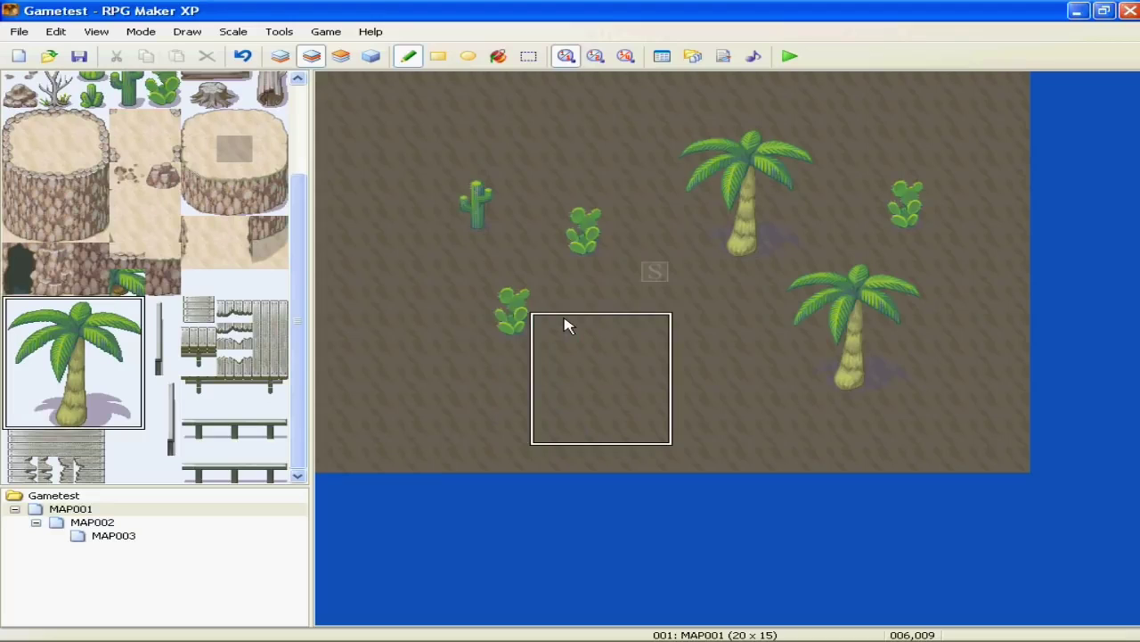
# - Add three more palm trees on Layer 3 around the map's right side
pyautogui.click(340, 57)
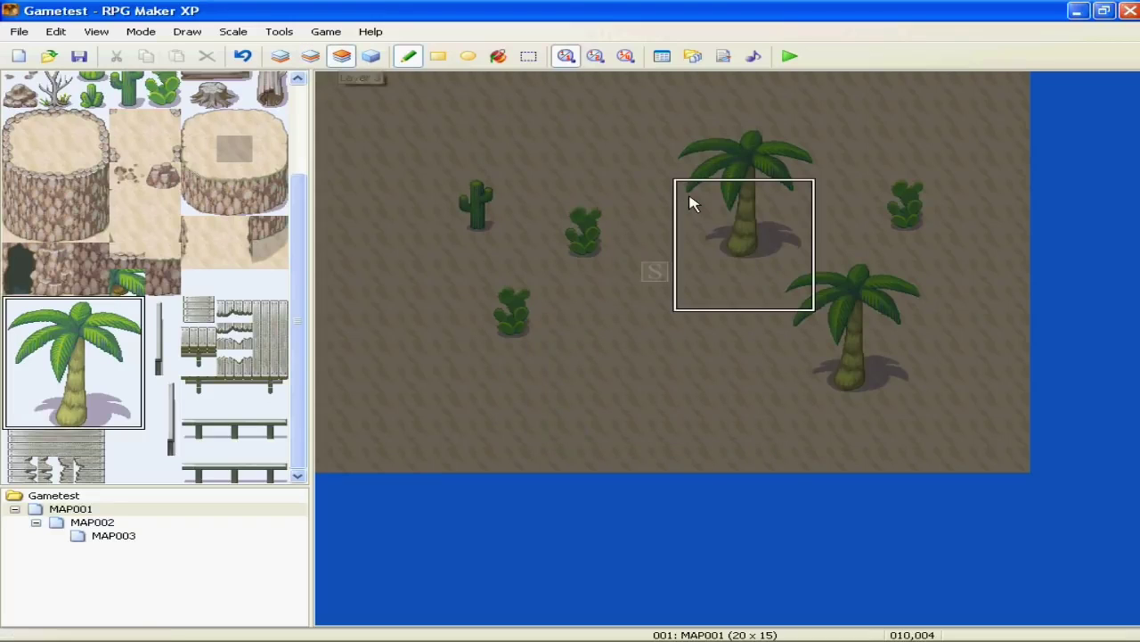
pyautogui.click(693, 203)
pyautogui.click(866, 328)
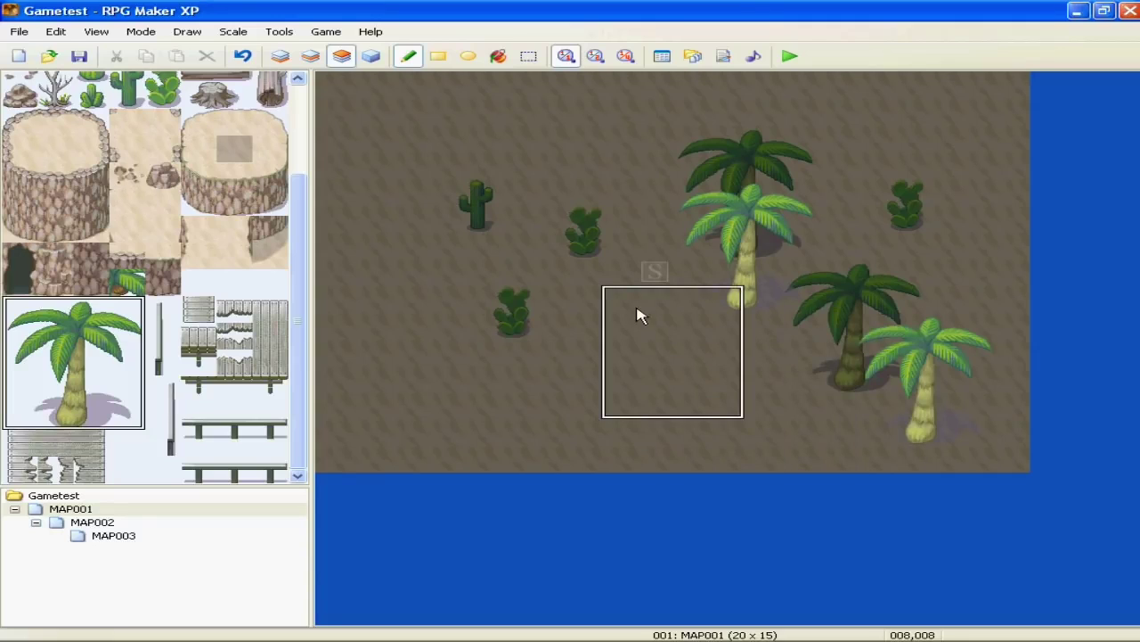
pyautogui.click(720, 335)
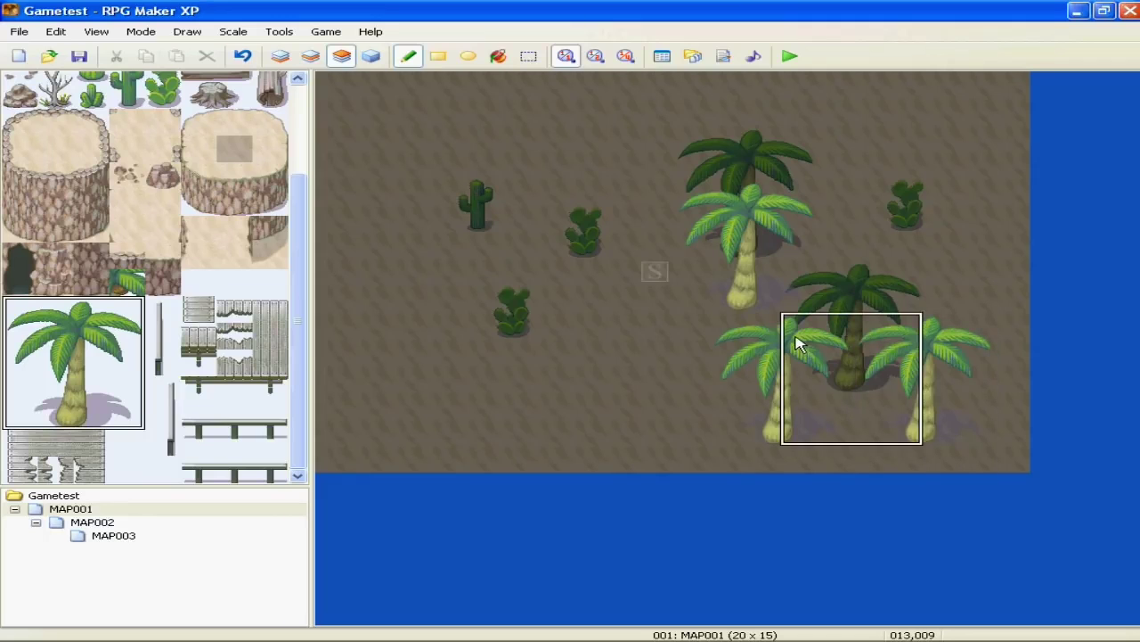
pyautogui.click(280, 55)
pyautogui.click(335, 60)
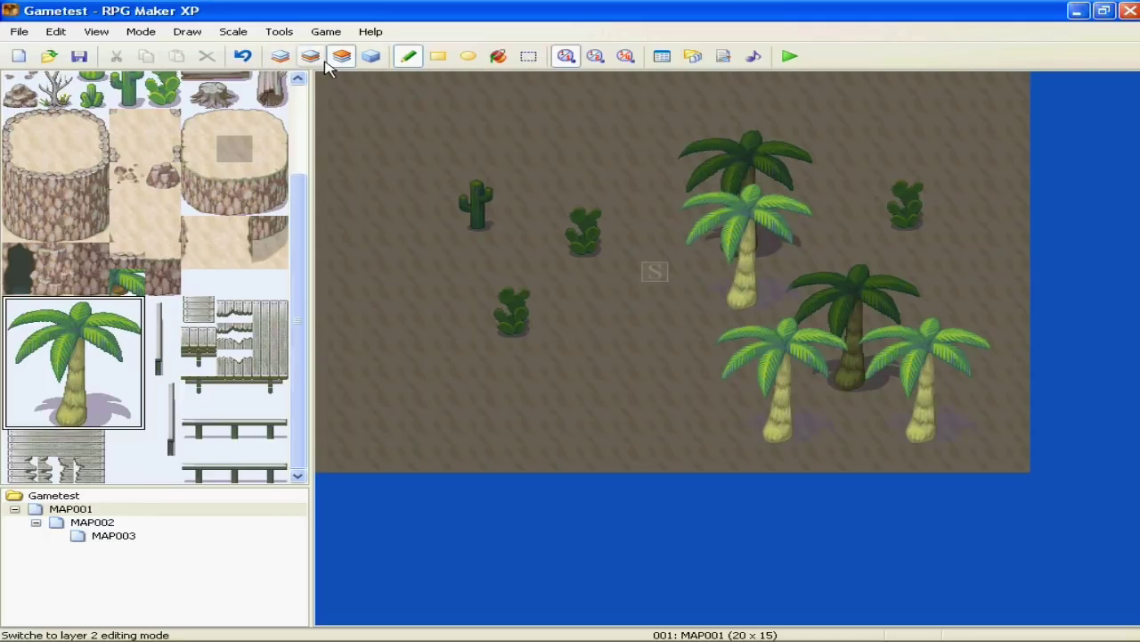
# - Switch MAP001 to event mode and bring up event options for tile 007,001
pyautogui.click(312, 58)
pyautogui.click(337, 64)
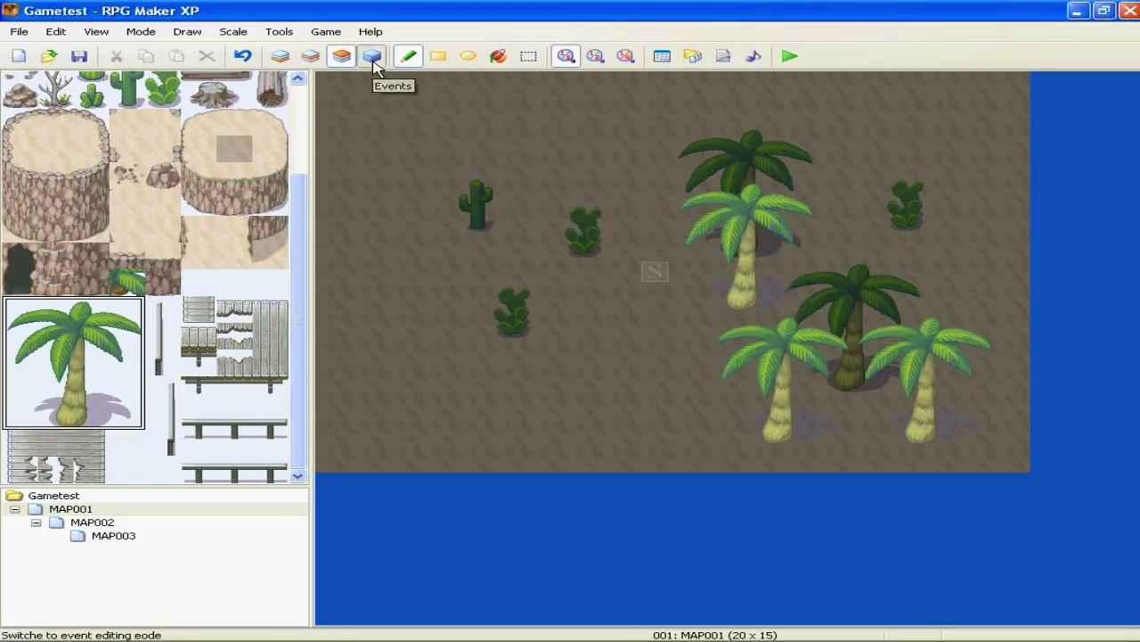
pyautogui.click(372, 59)
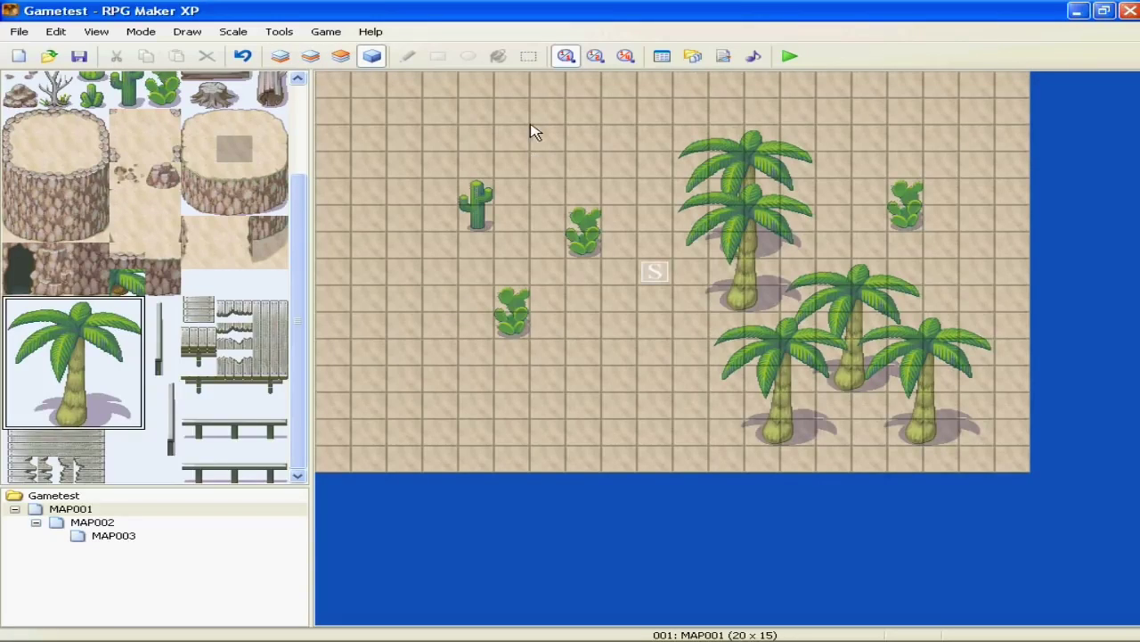
pyautogui.rightClick(549, 140)
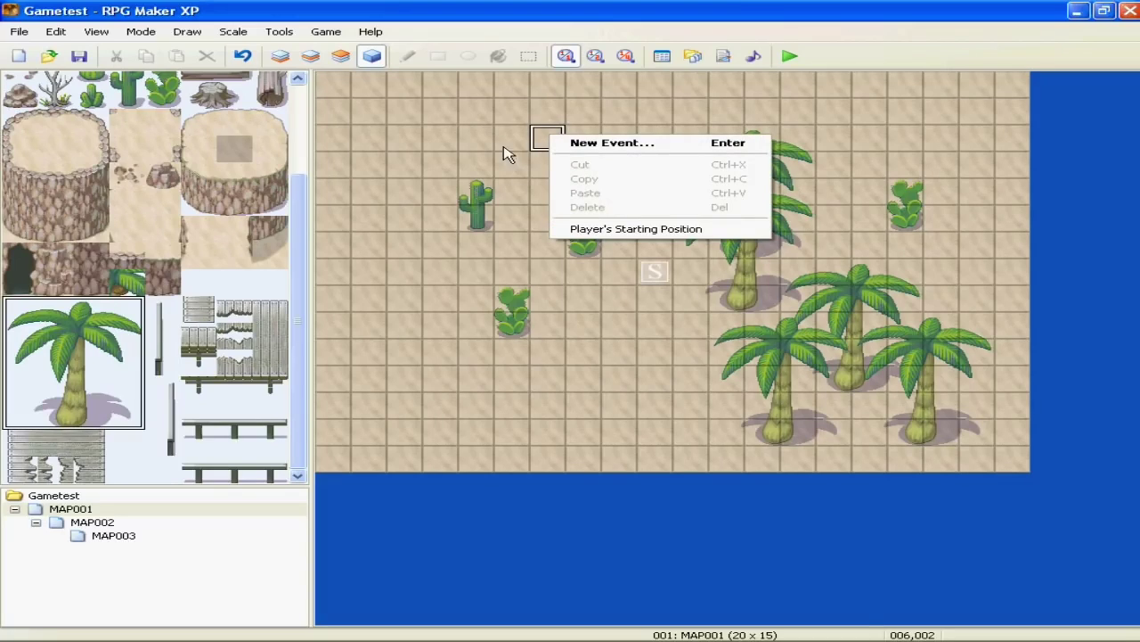
pyautogui.rightClick(566, 132)
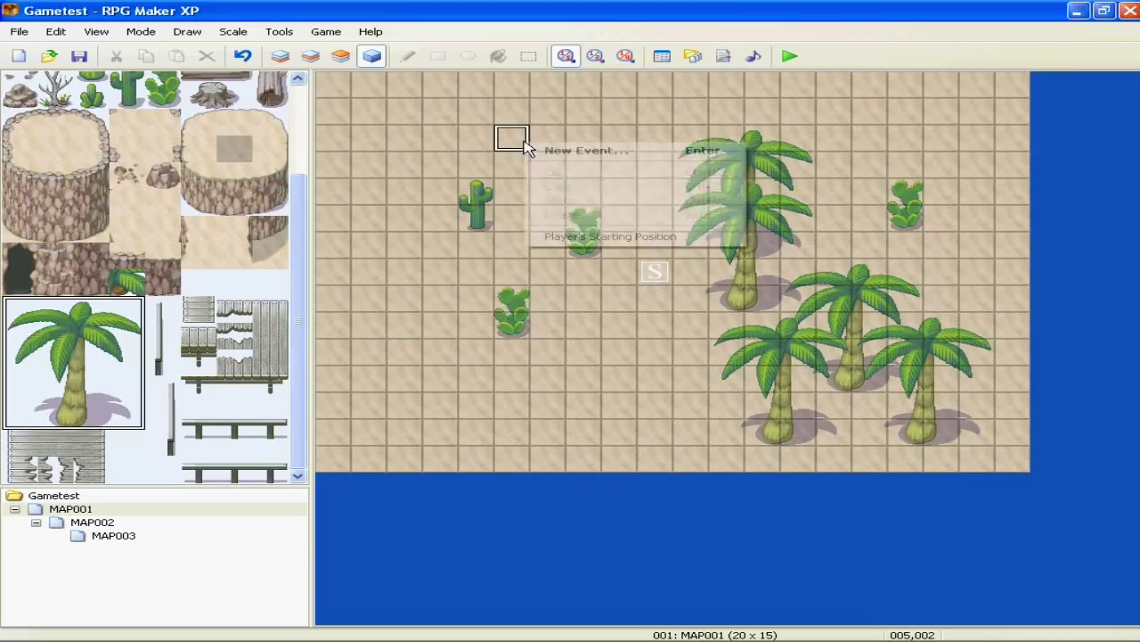
pyautogui.rightClick(575, 105)
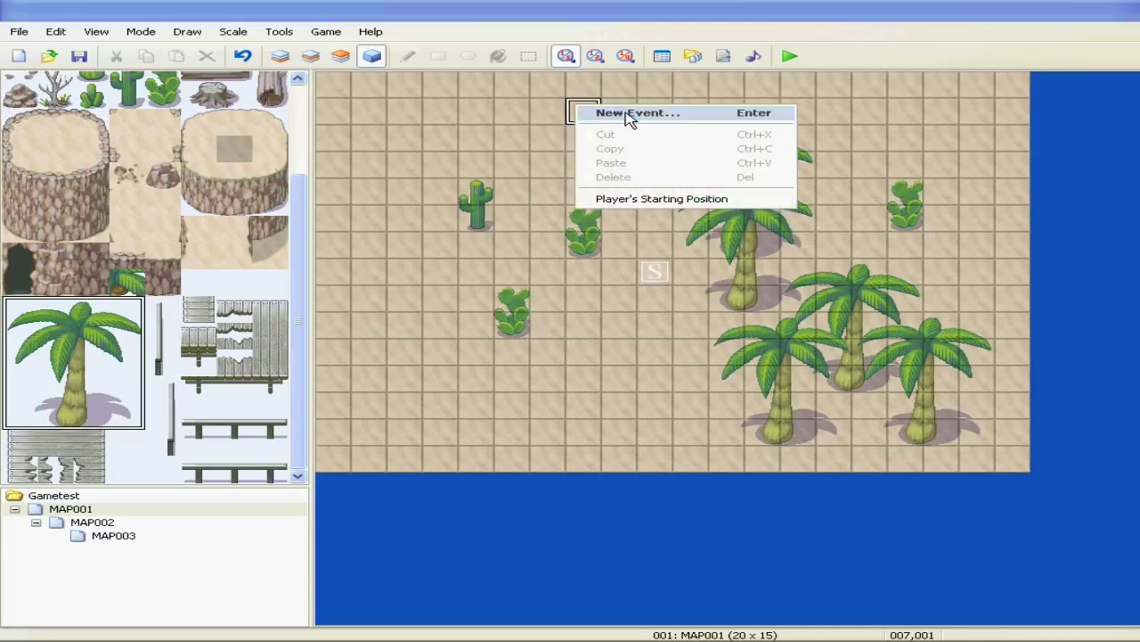
# - Create a new event ID 001 at 007,001 and name it 'reference'
pyautogui.click(630, 116)
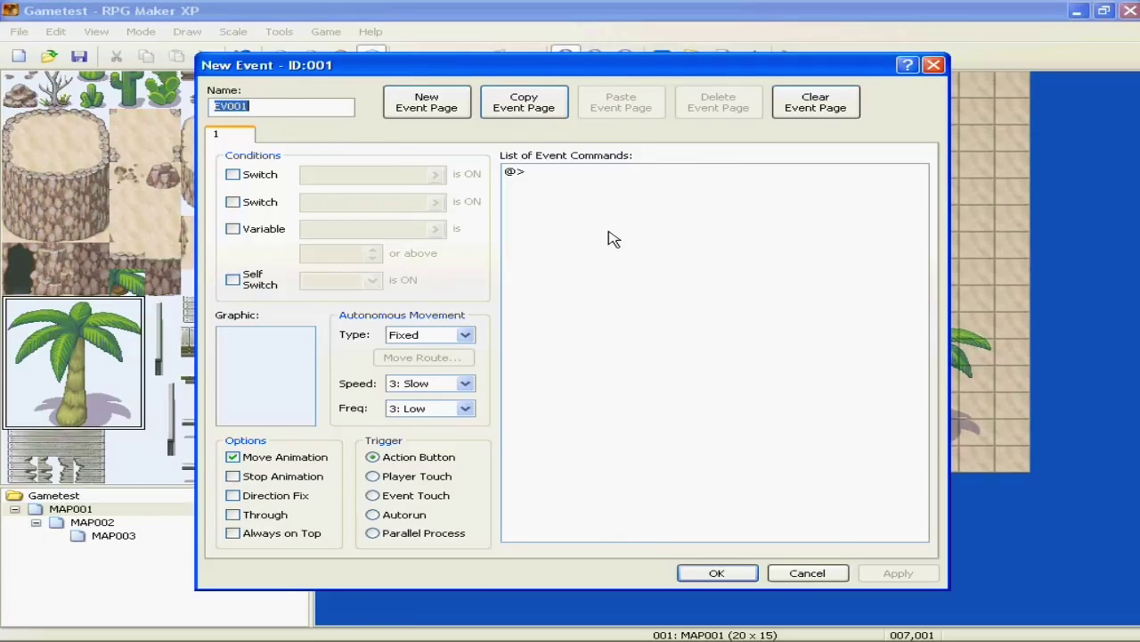
pyautogui.write('reference')
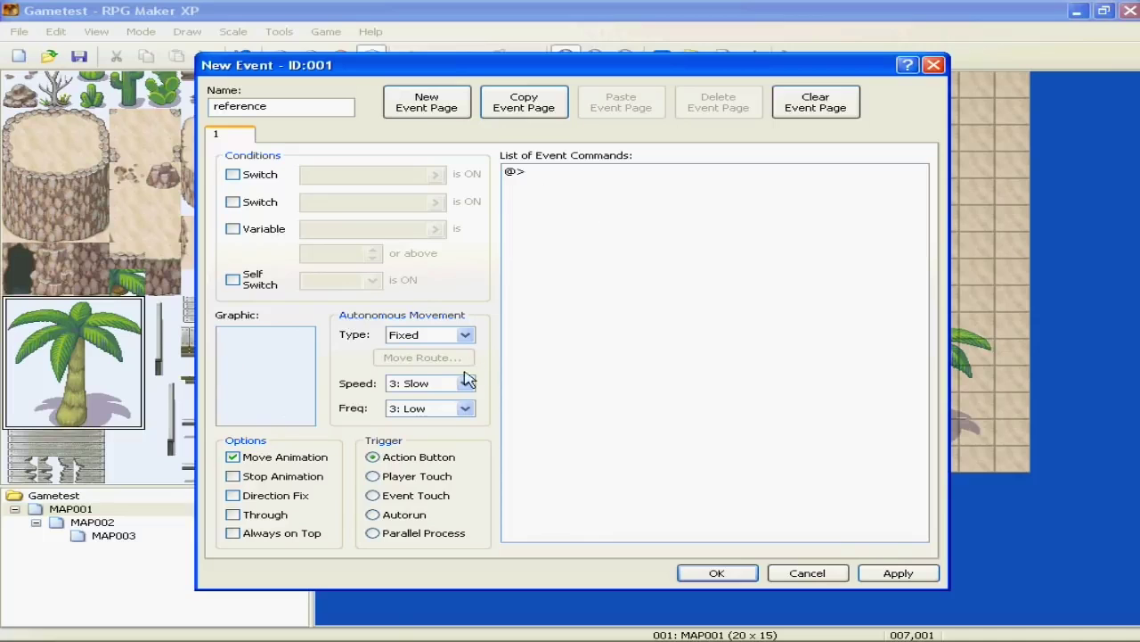
pyautogui.click(981, 631)
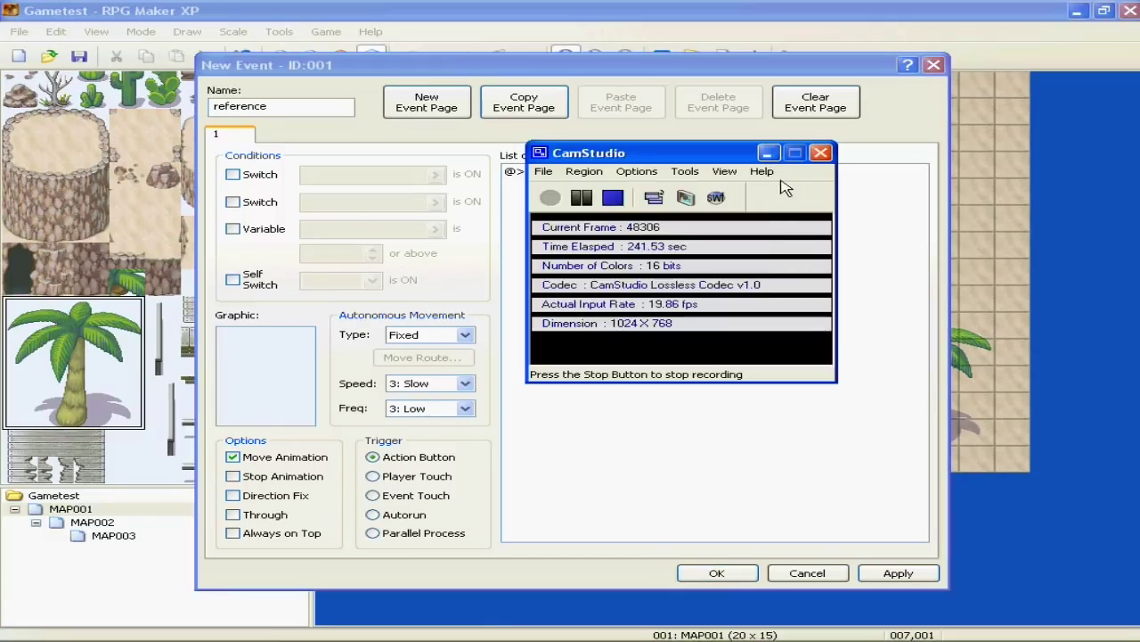
pyautogui.click(768, 154)
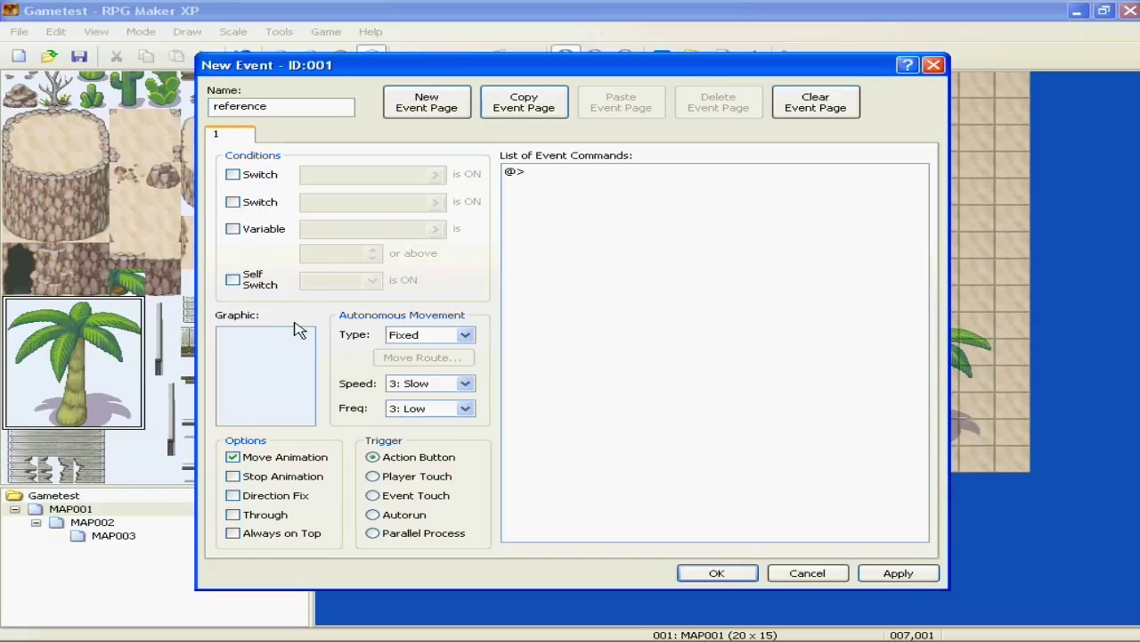
# - Give the reference event the blue-haired 002-Fighter02 graphic and save the event
pyautogui.doubleClick(283, 353)
pyautogui.click(312, 309)
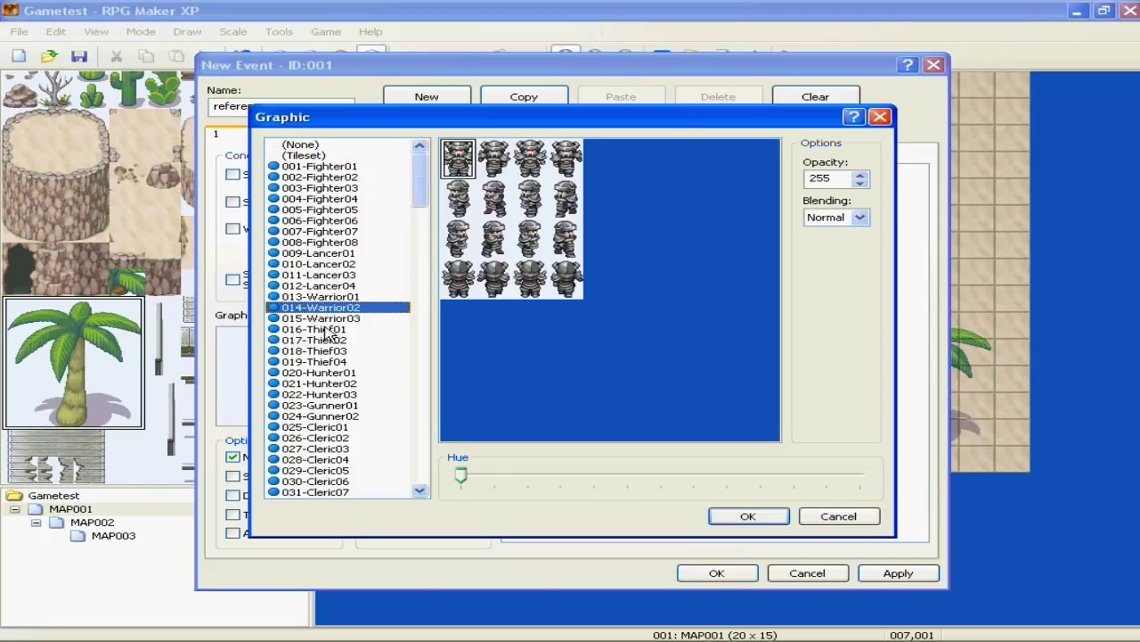
pyautogui.press('Down')
pyautogui.press('Down')
pyautogui.press('Down')
pyautogui.press('Down')
pyautogui.press('Down')
pyautogui.press('Down')
pyautogui.click(330, 167)
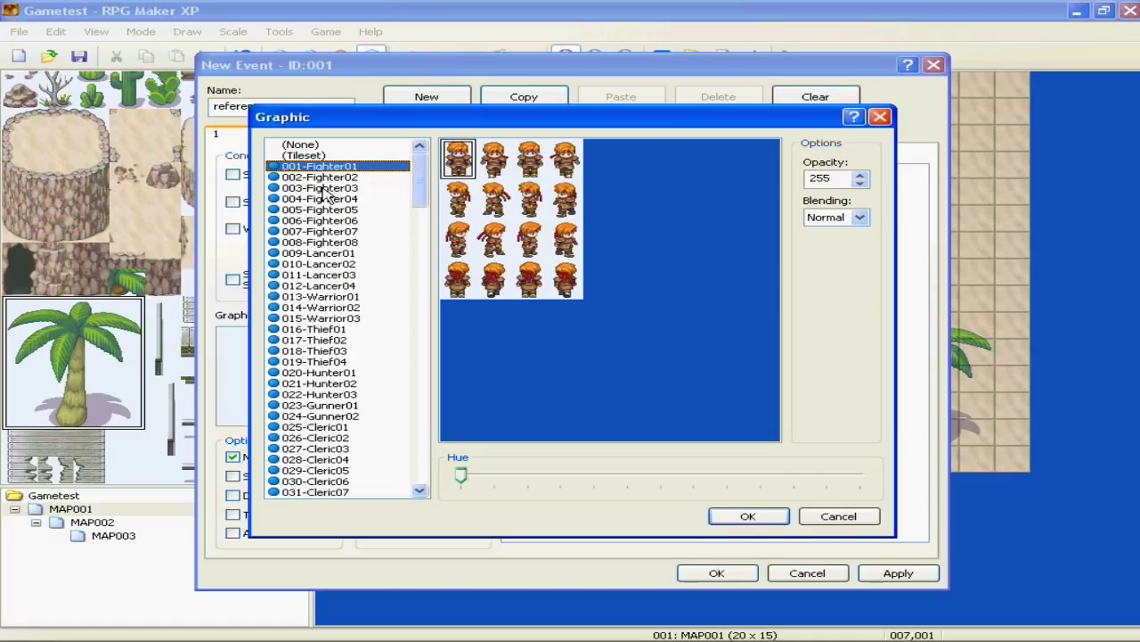
pyautogui.click(360, 178)
pyautogui.moveTo(450, 183); pyautogui.dragTo(568, 285)
pyautogui.press('Right')
pyautogui.press('Up')
pyautogui.press('Up')
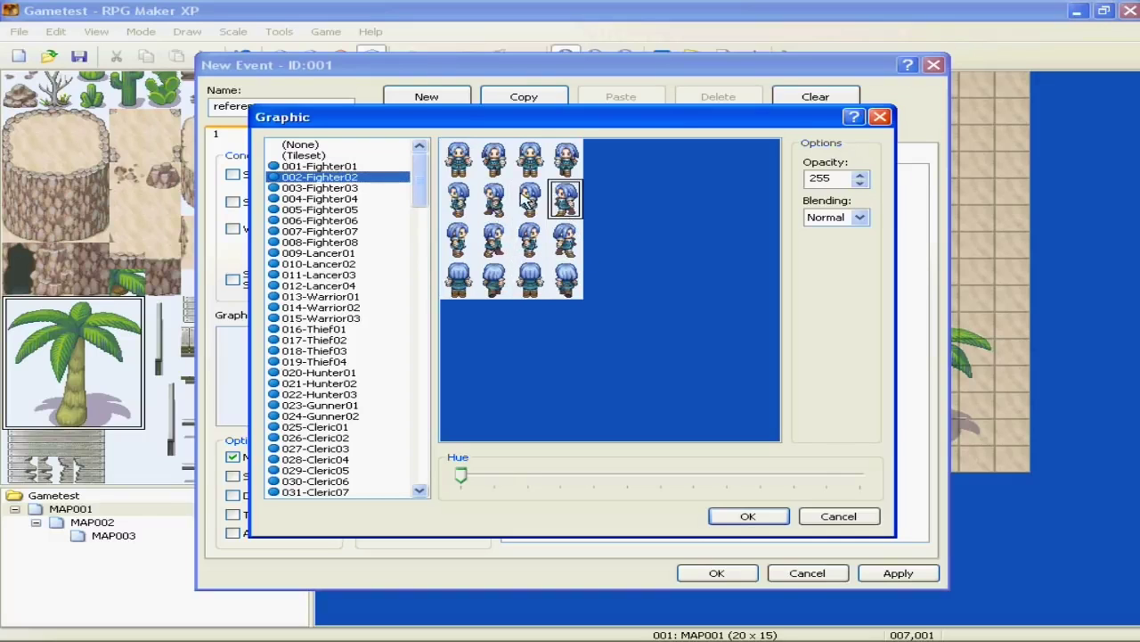
pyautogui.press('Left')
pyautogui.press('Left')
pyautogui.press('Left')
pyautogui.press('Up')
pyautogui.click(748, 516)
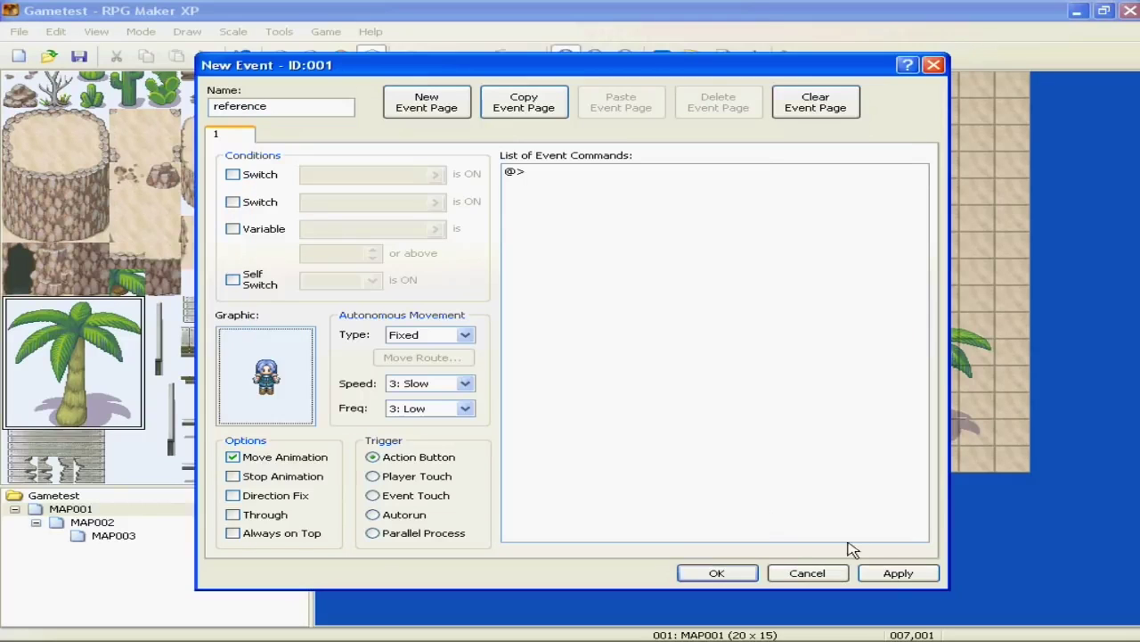
pyautogui.click(889, 573)
pyautogui.click(742, 573)
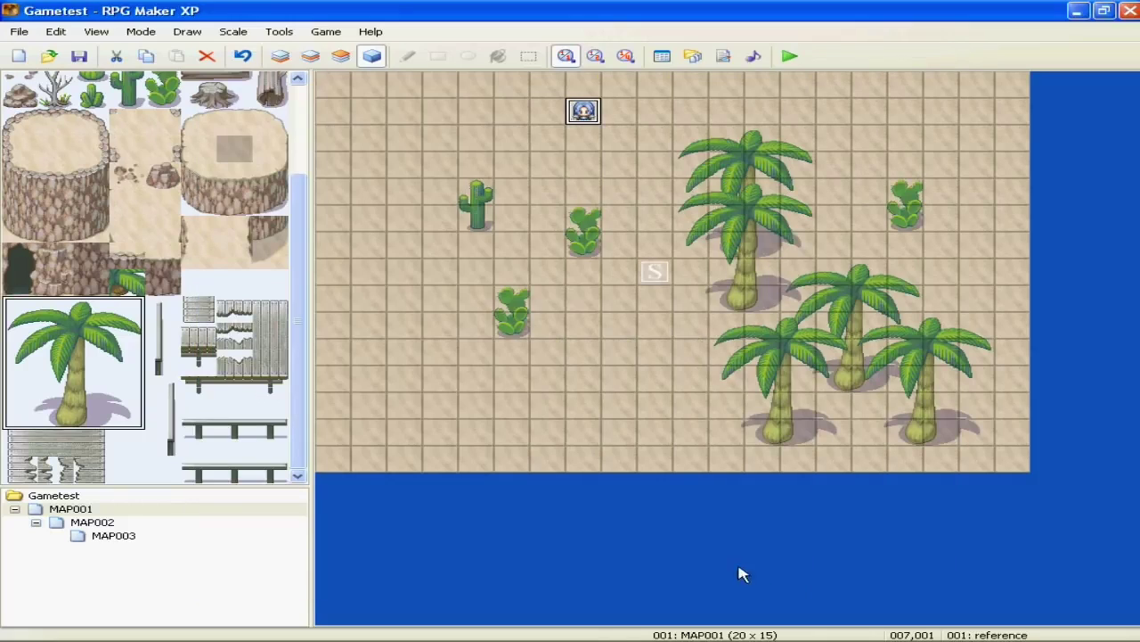
# - Set the player's starting position to tile 008,004
pyautogui.click(627, 189)
pyautogui.rightClick(627, 187)
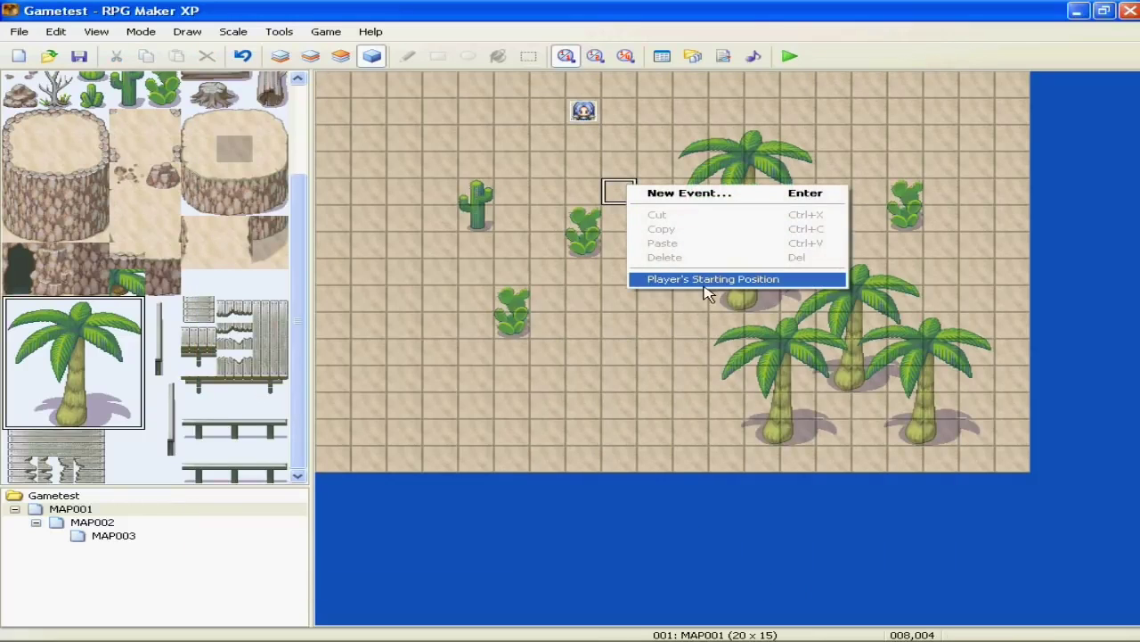
pyautogui.click(707, 281)
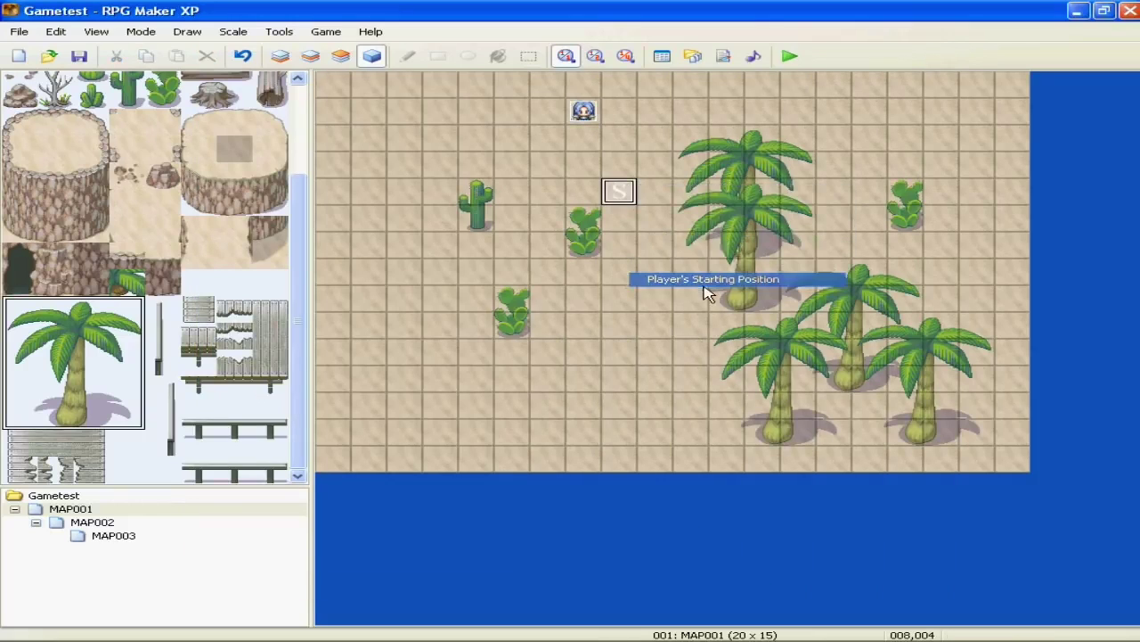
# - Save Gametest, launch a playtest, and start a New Game
pyautogui.click(788, 57)
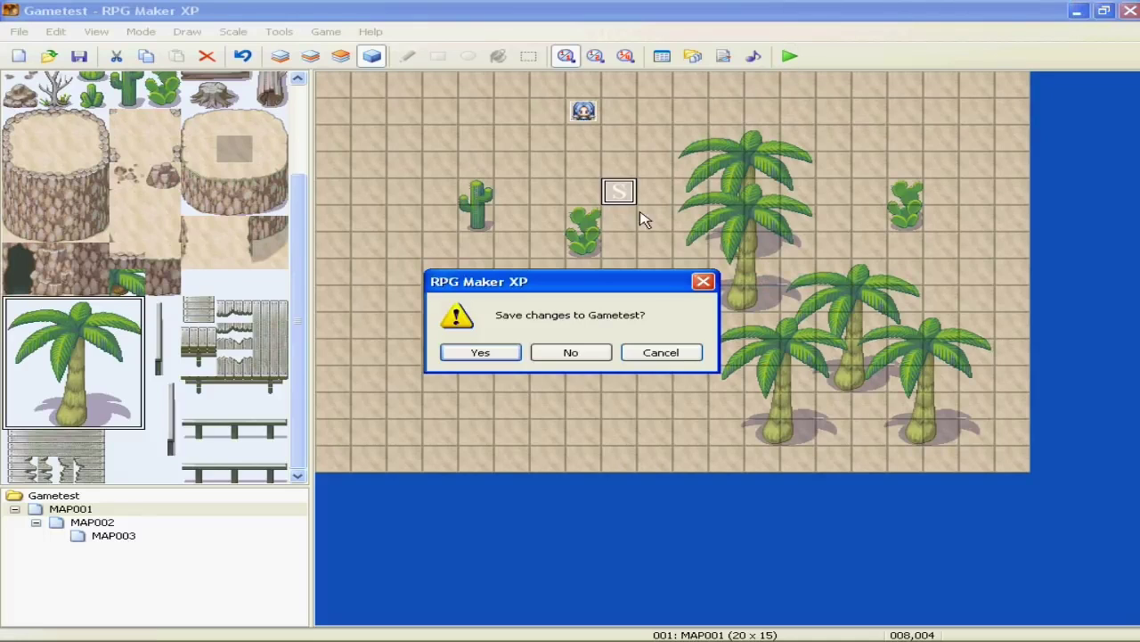
pyautogui.click(481, 354)
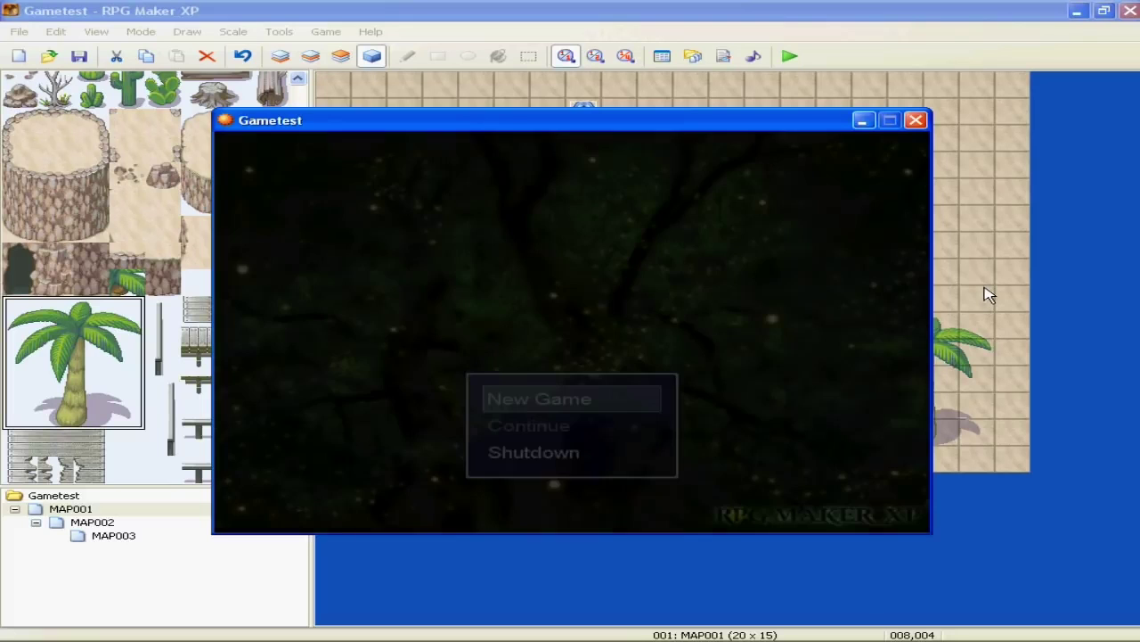
pyautogui.press('Return')
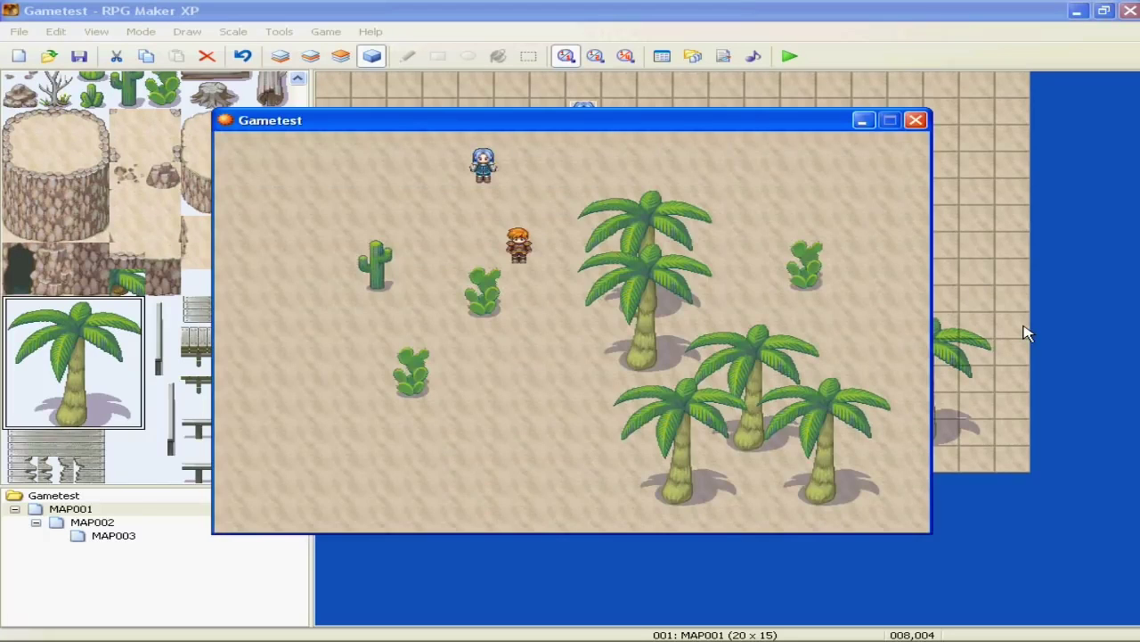
# - Walk the player all around the blue-haired character, ending among the palm trees
pyautogui.press('Left')
pyautogui.press('Up')
pyautogui.press('Right')
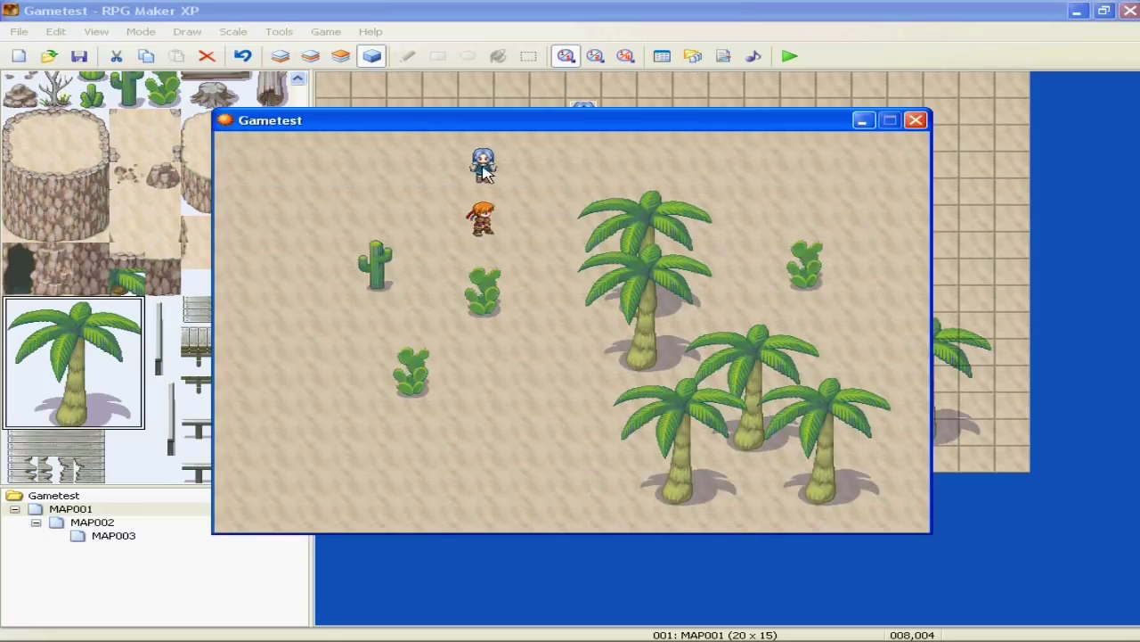
pyautogui.press('Up')
pyautogui.press('Right')
pyautogui.press('Up')
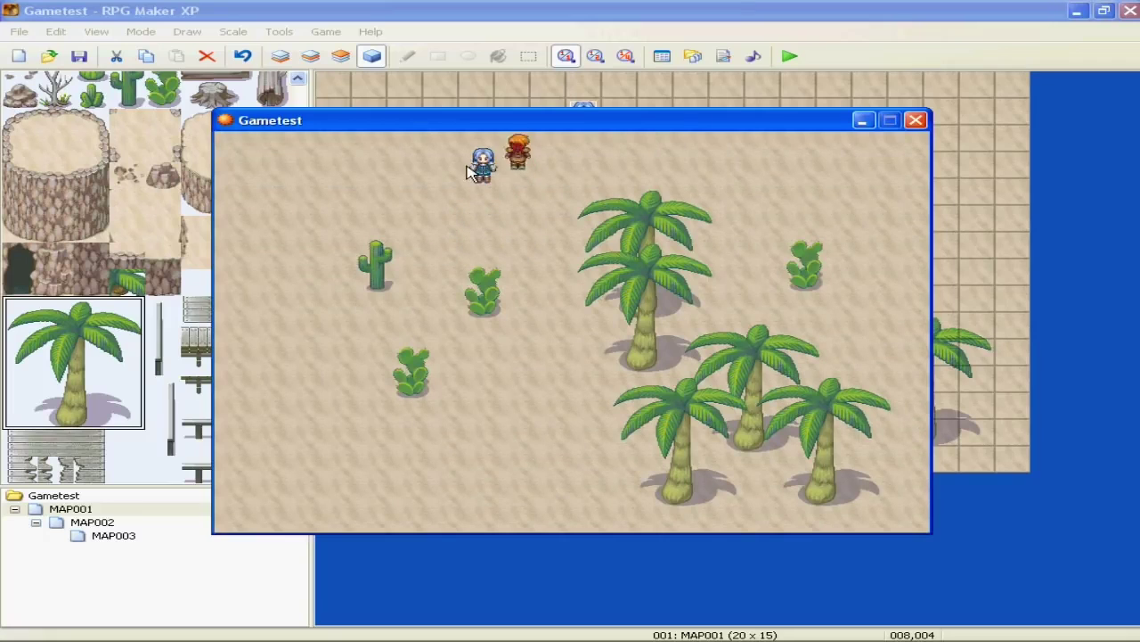
pyautogui.press('Left')
pyautogui.press('Left')
pyautogui.press('Down')
pyautogui.press('Down')
pyautogui.press('Right')
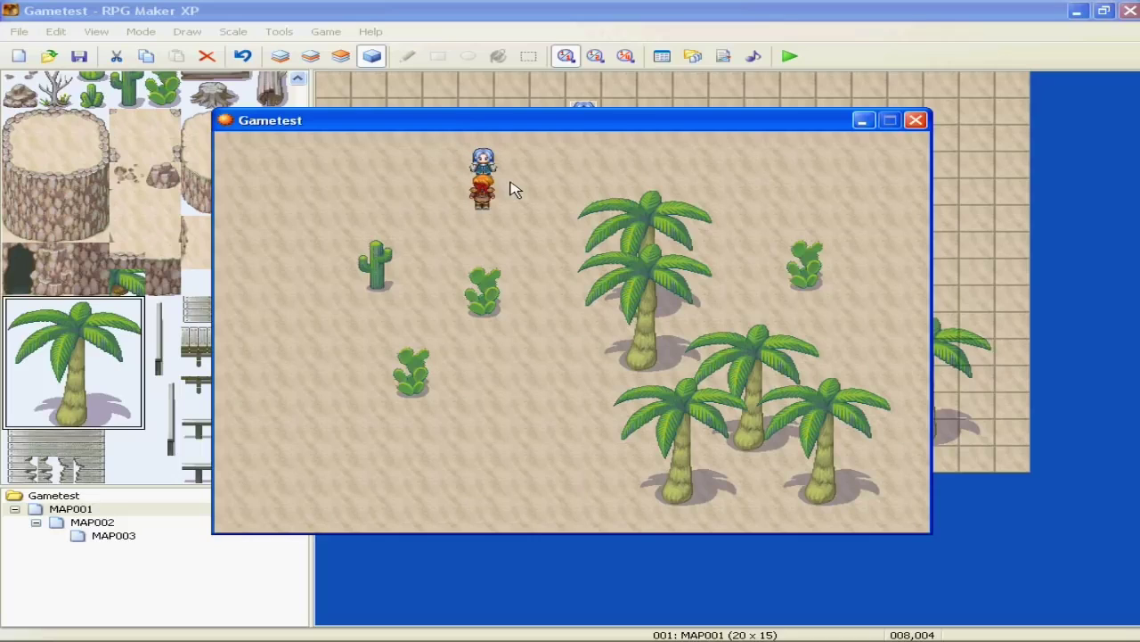
pyautogui.press('Down')
pyautogui.press('Right')
pyautogui.press('Up')
pyautogui.press('Up')
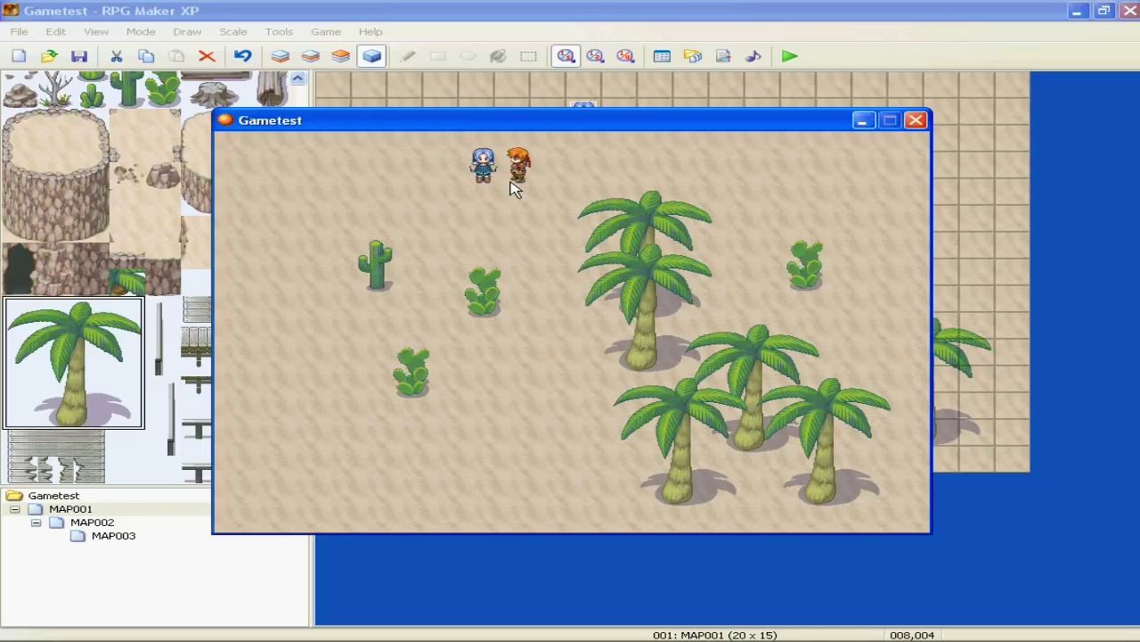
pyautogui.press('Down')
pyautogui.press('Left')
pyautogui.press('Left')
pyautogui.press('Up')
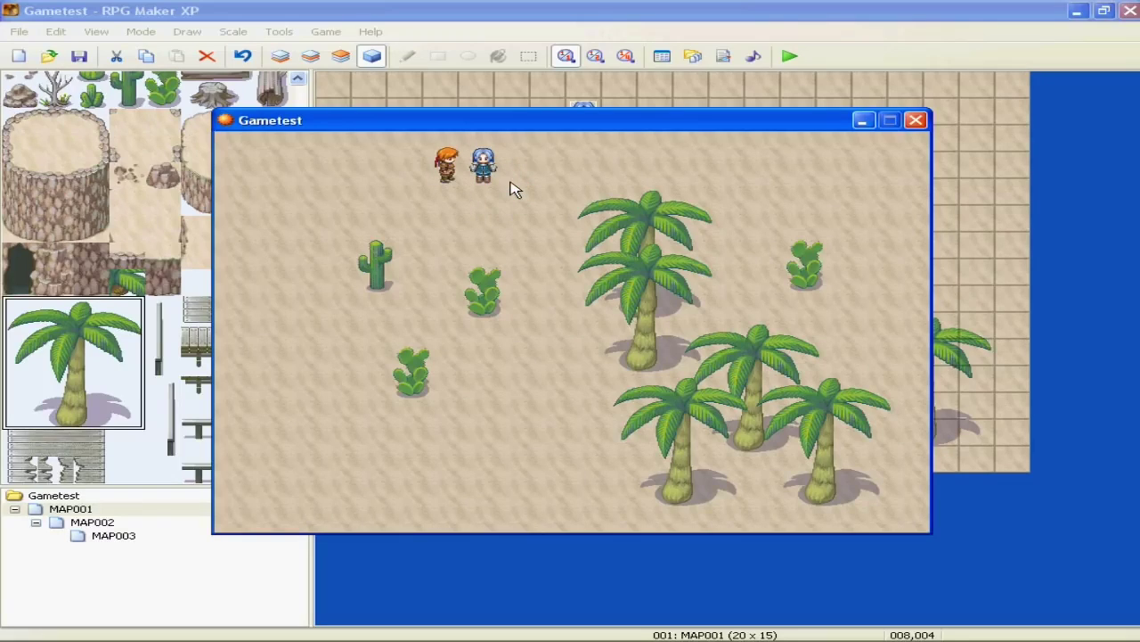
pyautogui.press('Down')
pyautogui.press('Right')
pyautogui.press('Right')
pyautogui.press('Right')
pyautogui.press('Down')
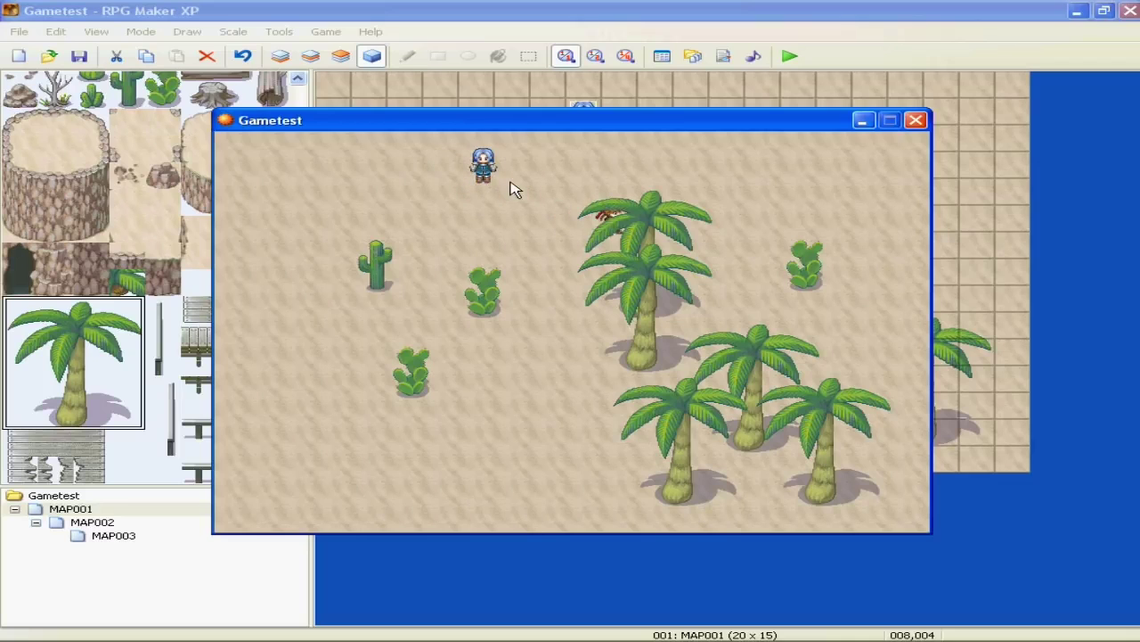
pyautogui.press('Right')
pyautogui.press('Right')
pyautogui.press('Right')
pyautogui.press('Right')
pyautogui.press('Down')
# - Close the playtest and open the reference event for editing
pyautogui.click(916, 119)
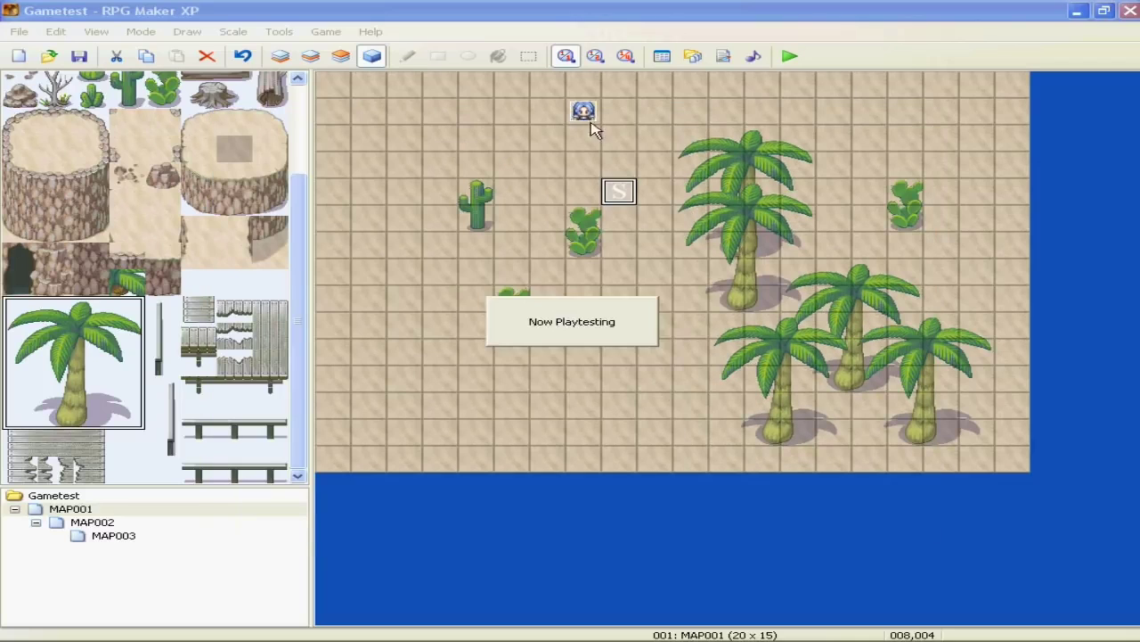
pyautogui.rightClick(584, 116)
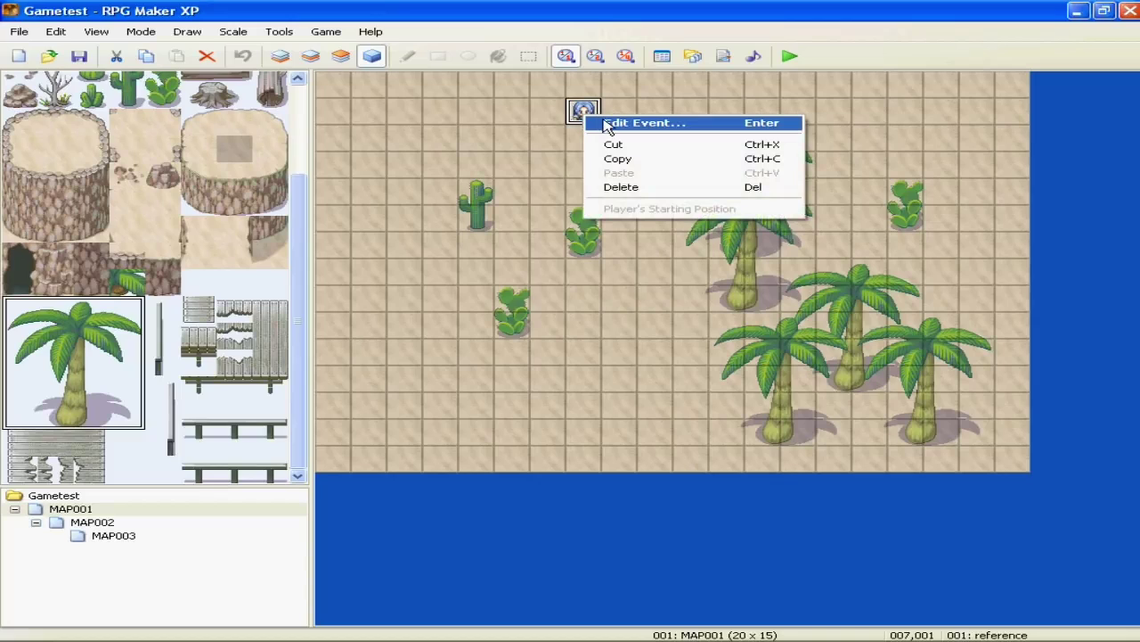
pyautogui.click(607, 124)
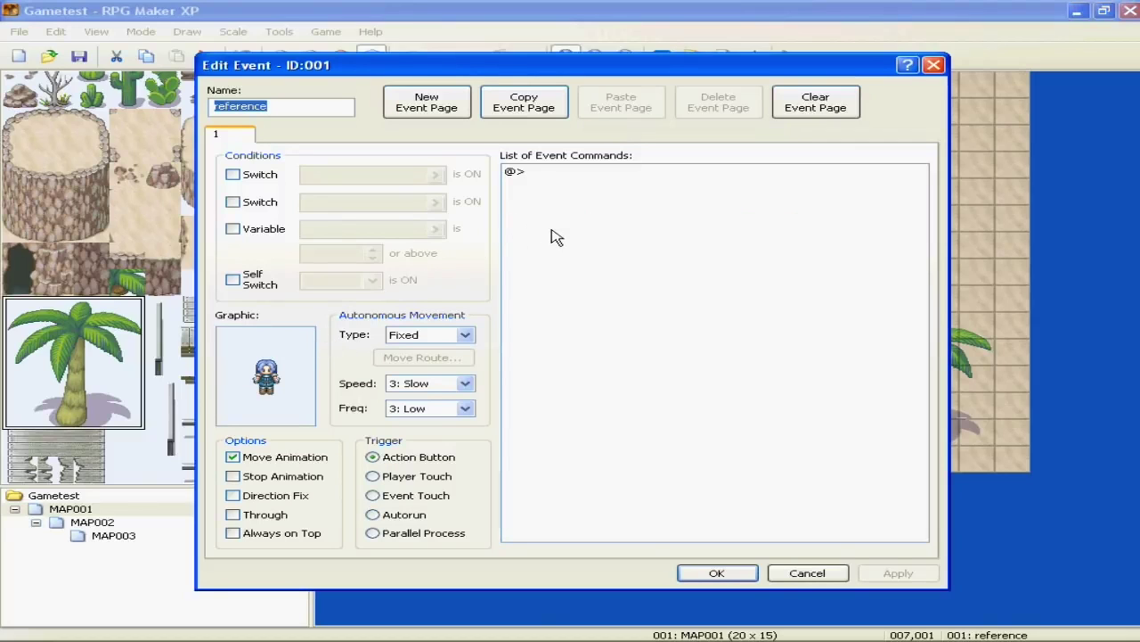
# - Bring up the Event Commands window for the empty command line, reopening it via Insert
pyautogui.doubleClick(544, 172)
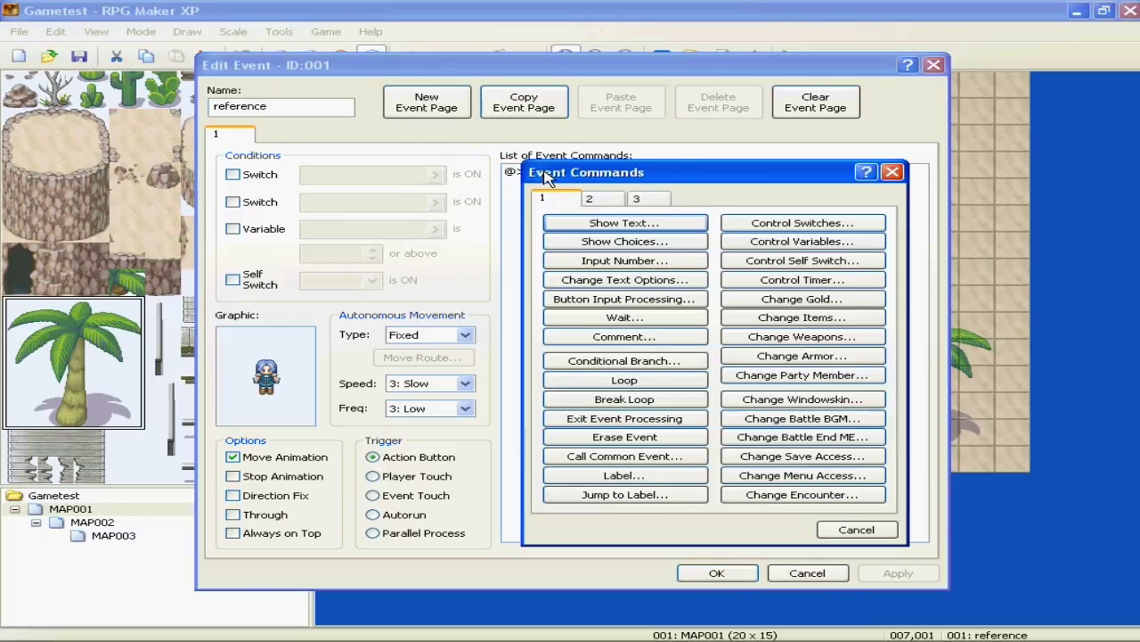
pyautogui.moveTo(545, 175); pyautogui.dragTo(682, 291)
pyautogui.click(1028, 287)
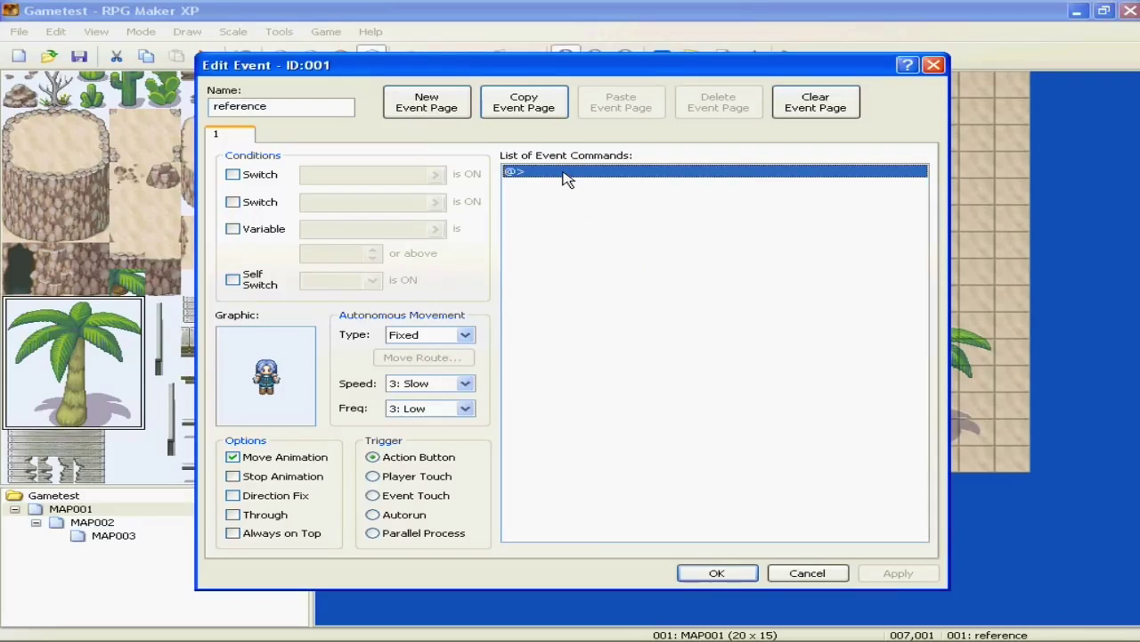
pyautogui.rightClick(565, 174)
pyautogui.click(587, 182)
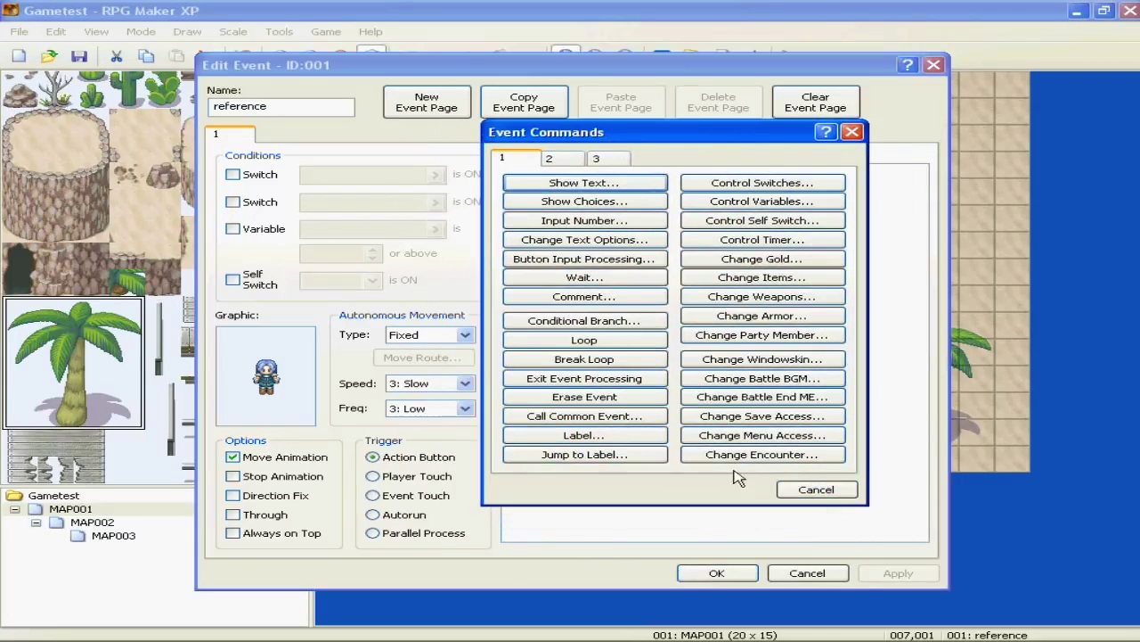
# - Browse command pages 2 and 3, return to page 1, and move the window right
pyautogui.click(577, 161)
pyautogui.click(598, 165)
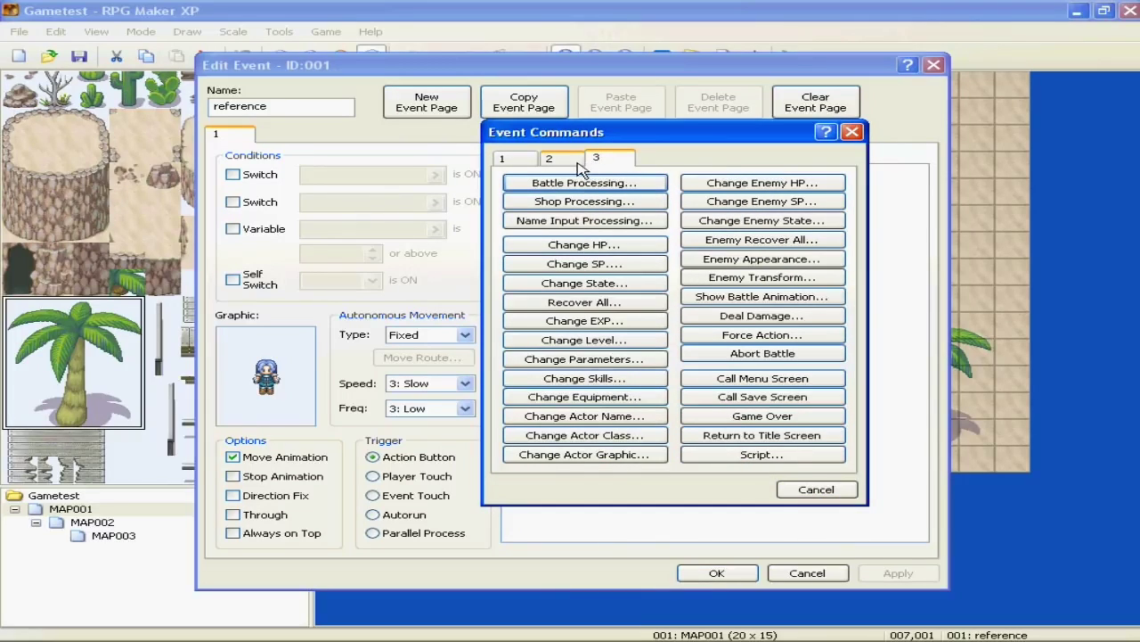
pyautogui.click(577, 163)
pyautogui.click(504, 159)
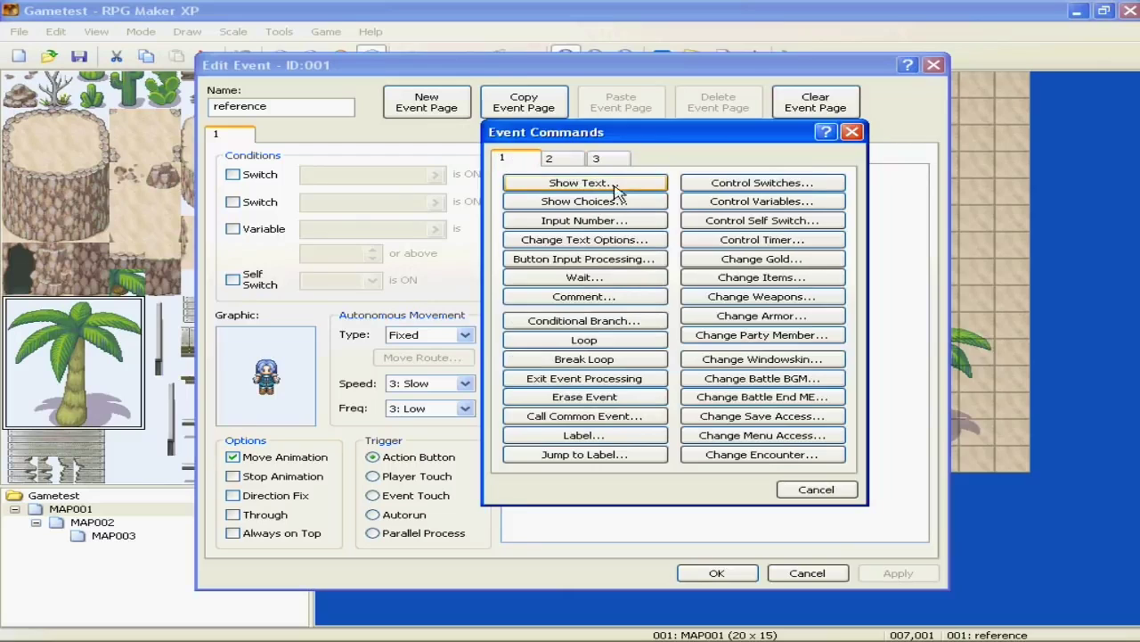
pyautogui.moveTo(642, 147); pyautogui.dragTo(803, 196)
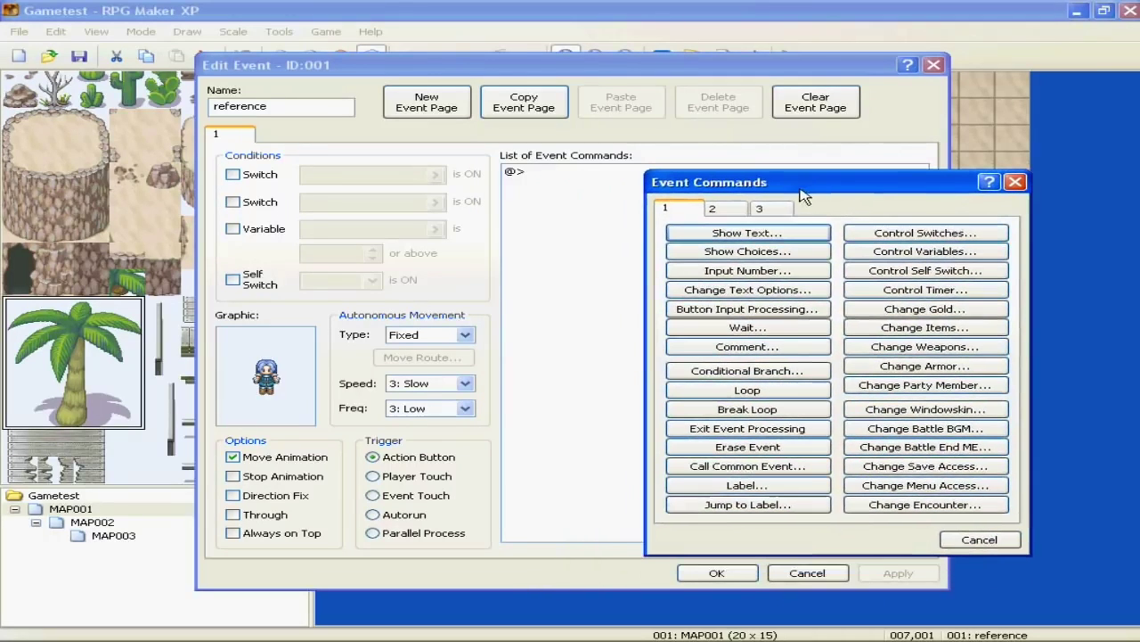
# - Add a Show Text command reading 'Hey there.' to the reference event
pyautogui.click(781, 233)
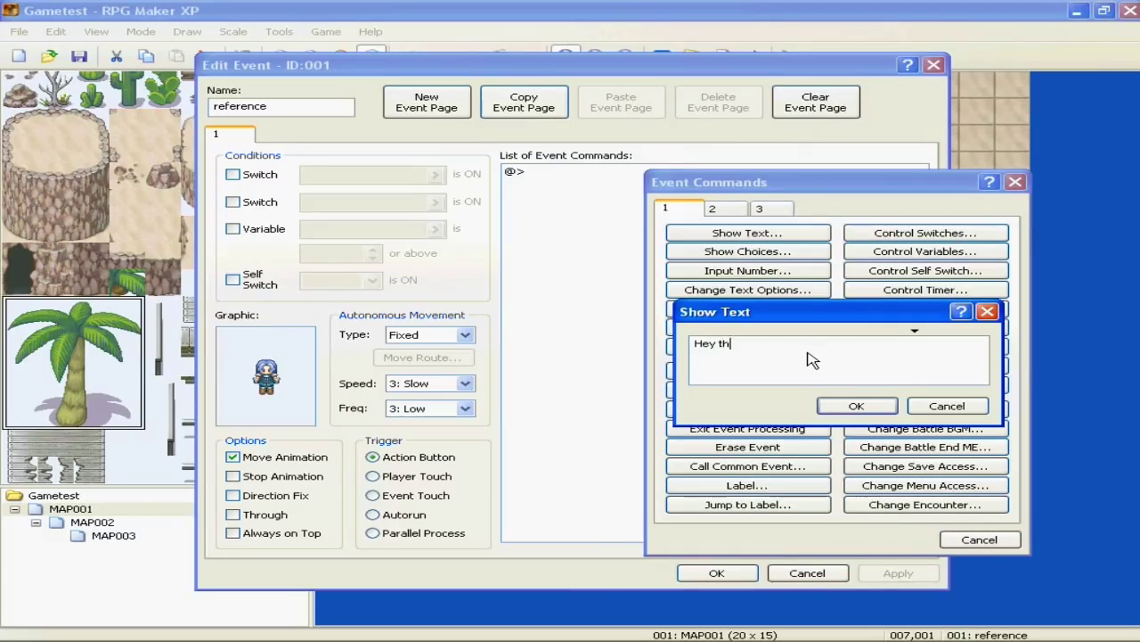
pyautogui.click(877, 407)
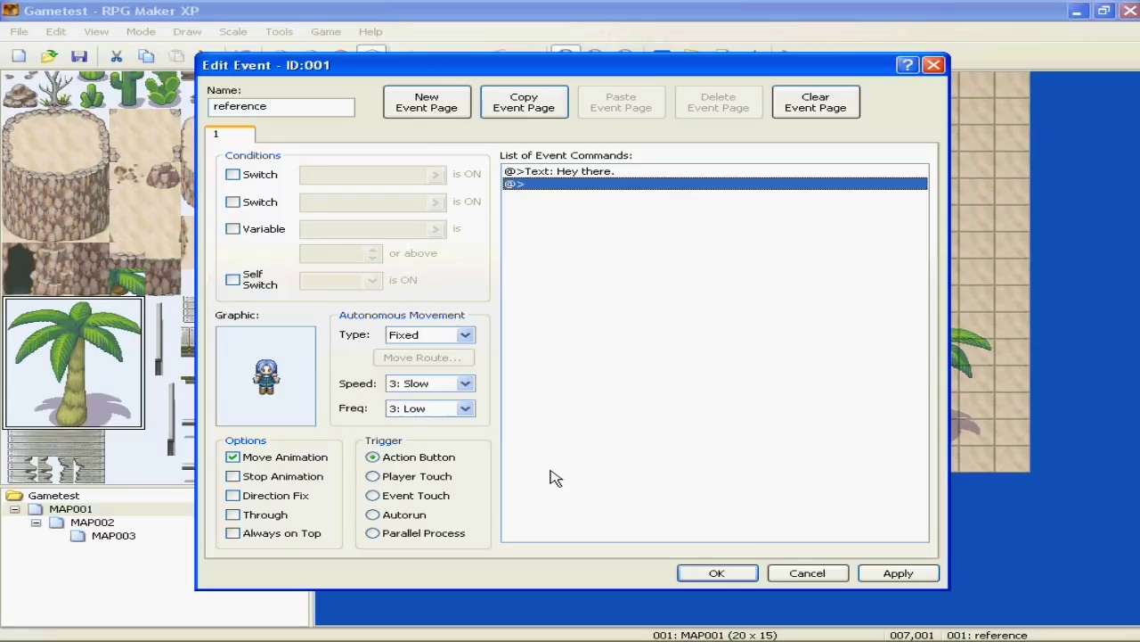
pyautogui.click(835, 629)
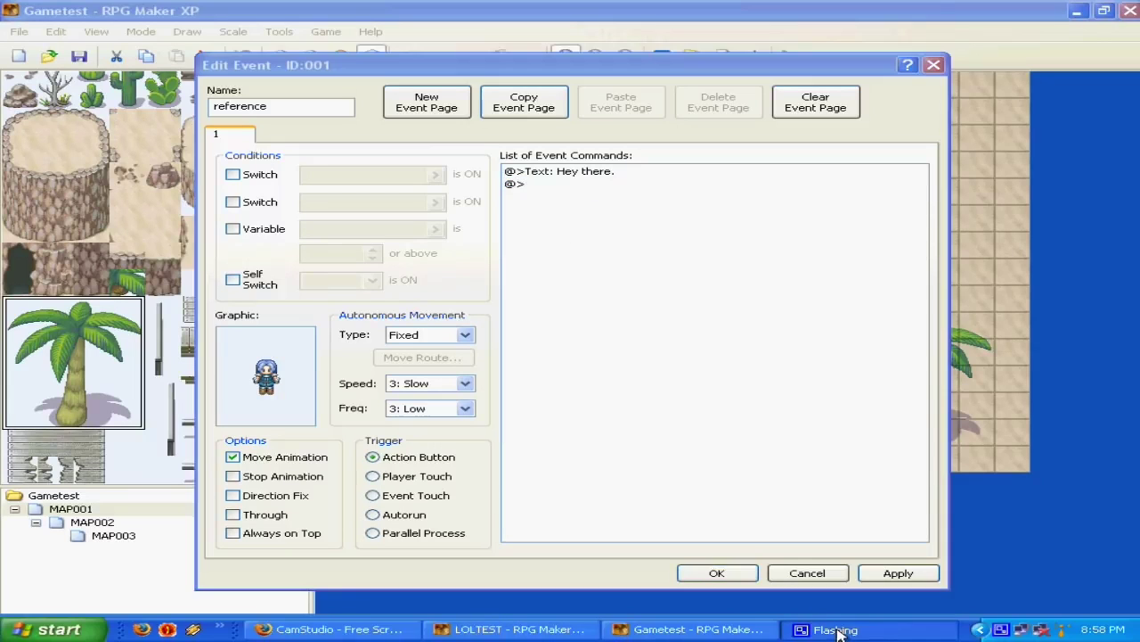
pyautogui.click(989, 630)
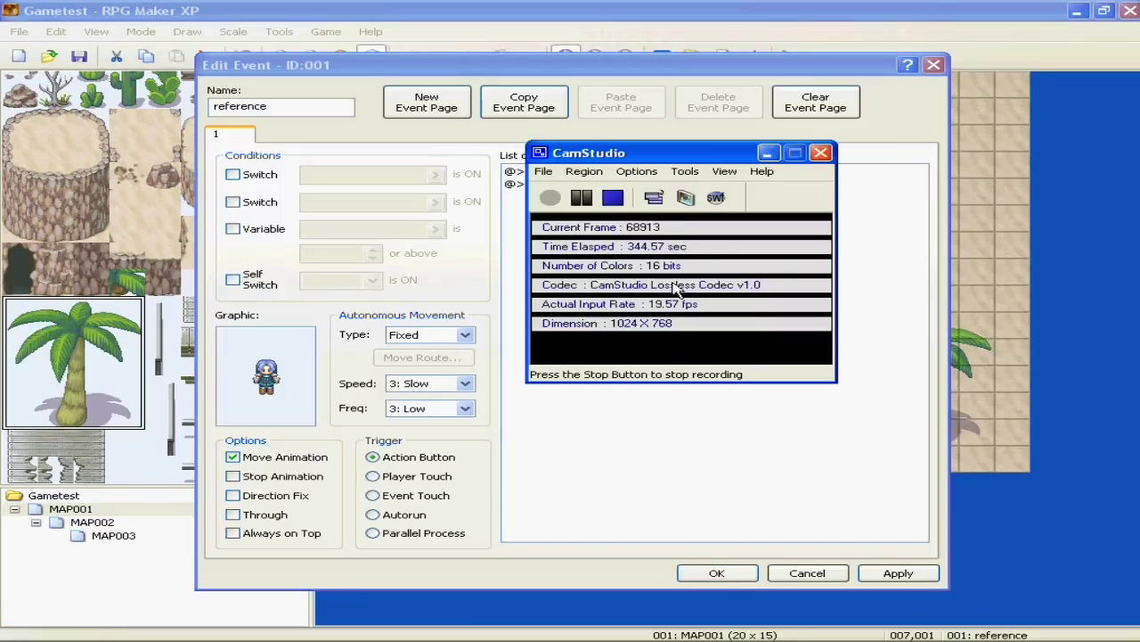
pyautogui.click(768, 154)
pyautogui.click(644, 285)
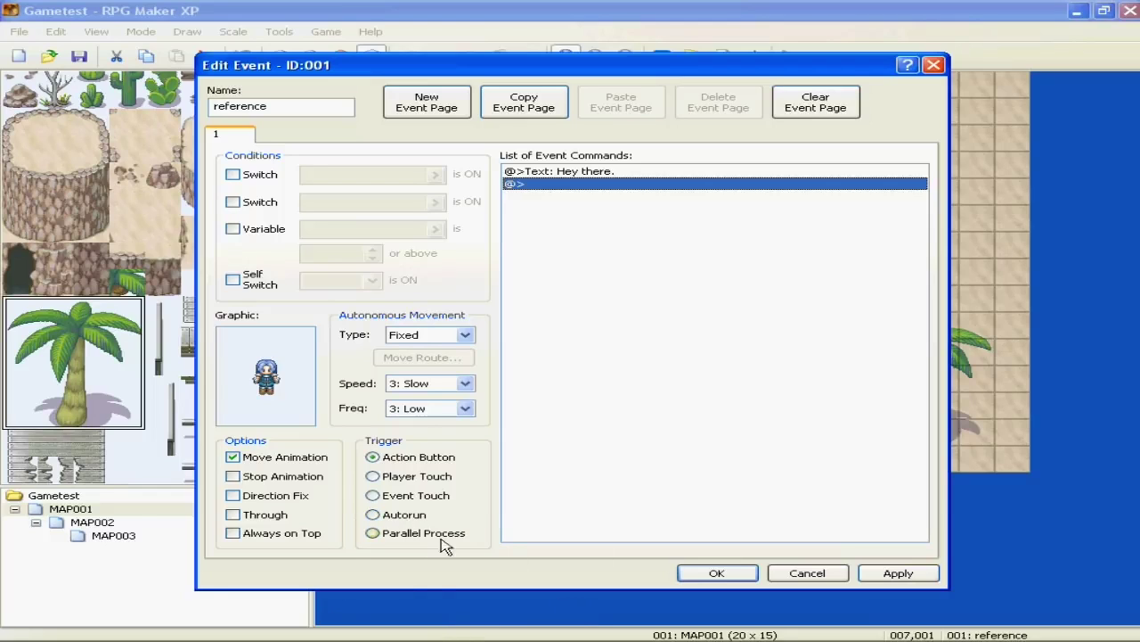
# - Try the Parallel Process trigger, revert to Action Button, confirm the event, and launch a playtest
pyautogui.click(408, 536)
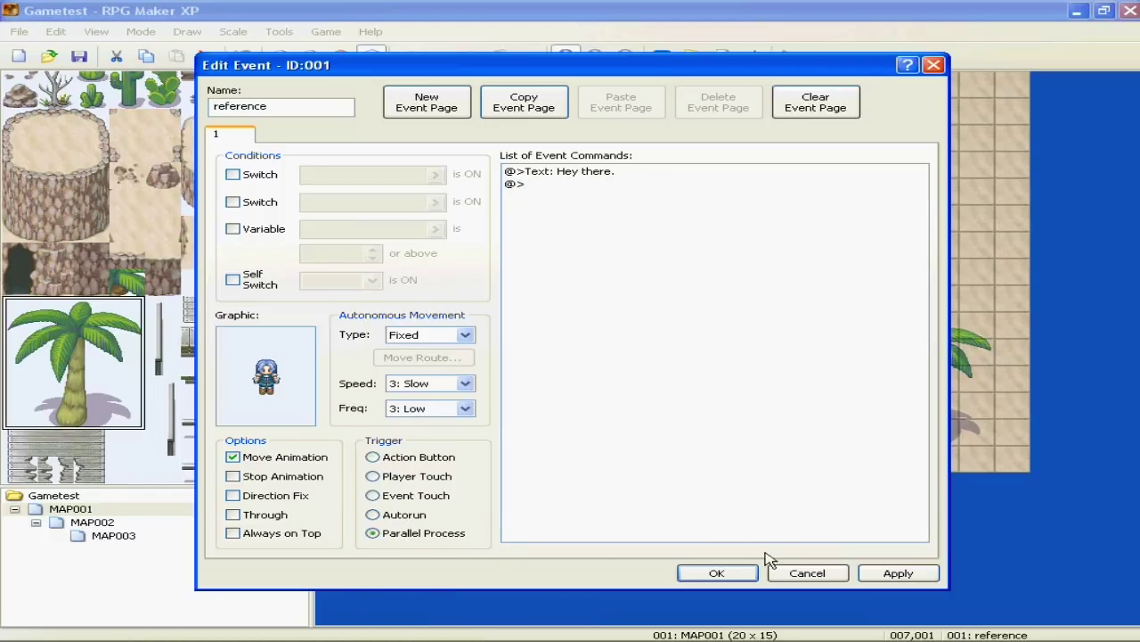
pyautogui.click(889, 576)
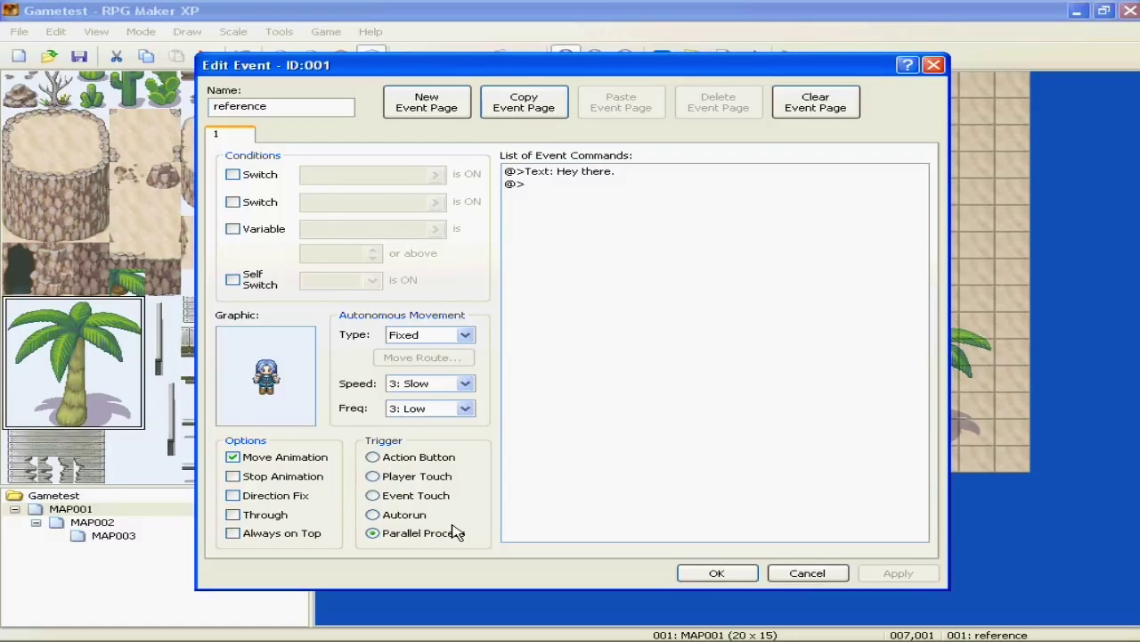
pyautogui.click(417, 458)
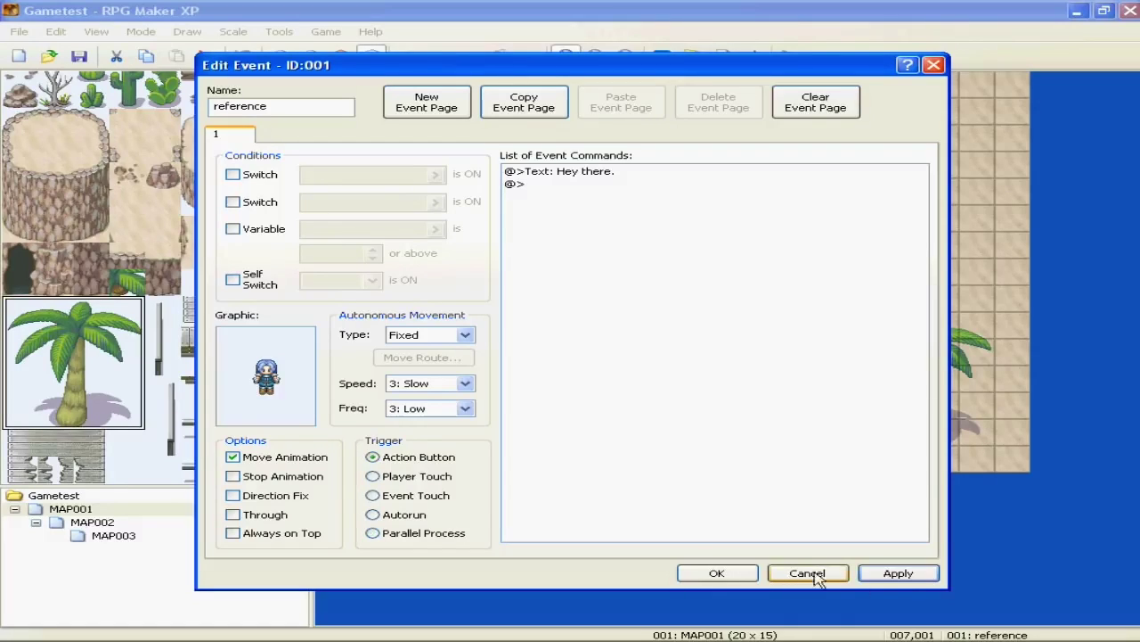
pyautogui.click(901, 573)
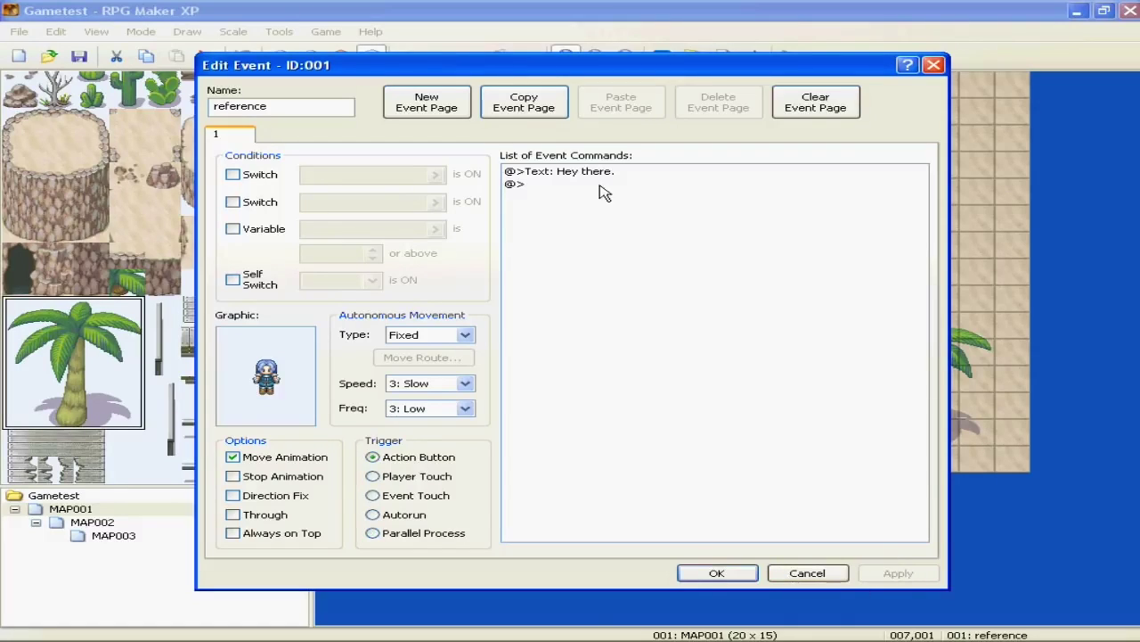
pyautogui.click(718, 573)
pyautogui.click(790, 56)
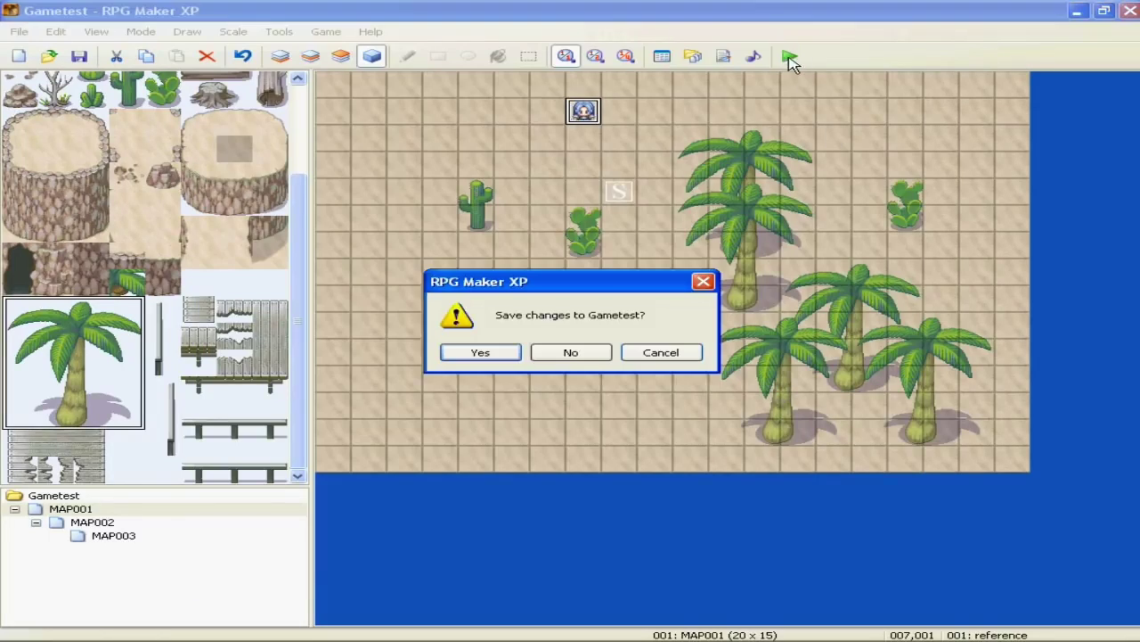
# - Playtest without saving and start a New Game from the title menu
pyautogui.click(599, 352)
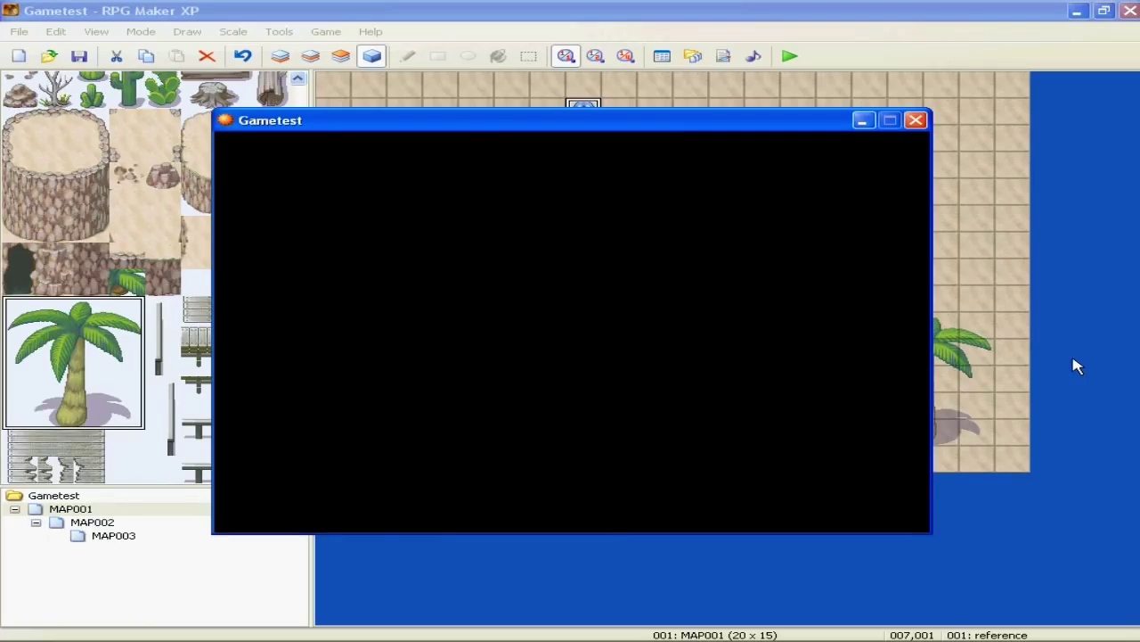
pyautogui.press('Up')
pyautogui.press('Up')
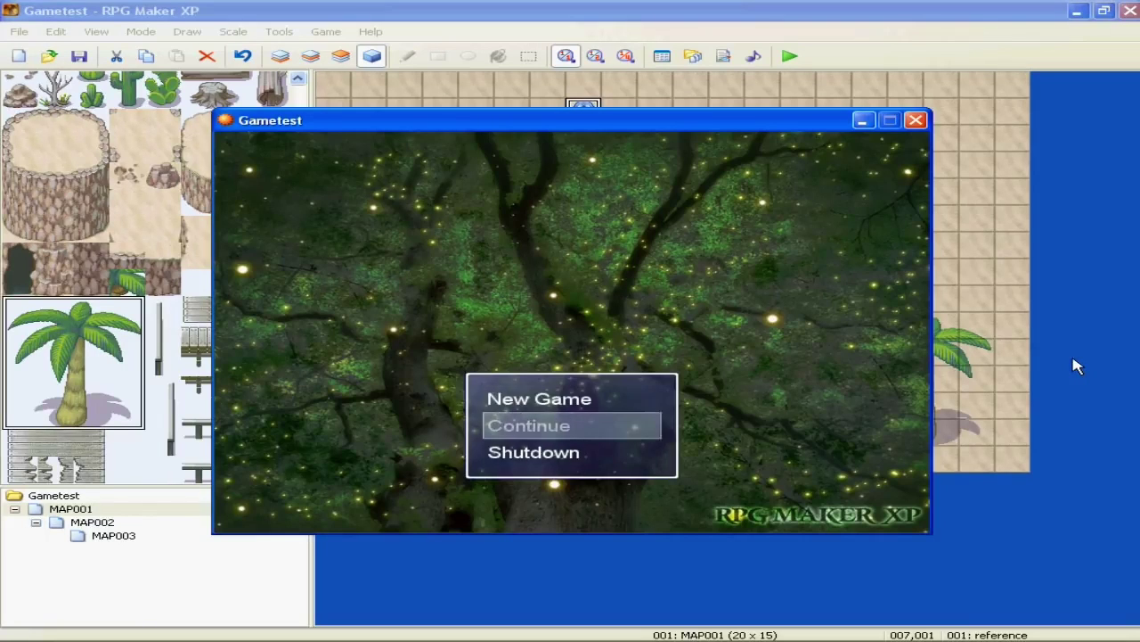
pyautogui.press('Up')
pyautogui.press('Return')
# - Walk to the NPC and talk to it from two sides, dismissing 'Hey there.' each time
pyautogui.press('Up')
pyautogui.press('Left')
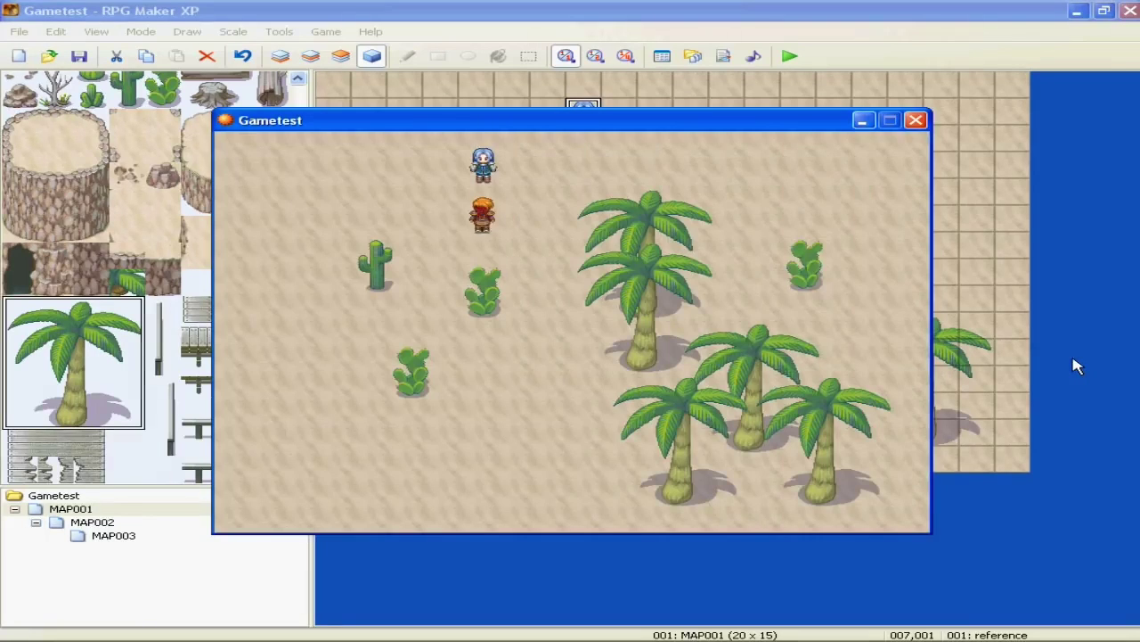
pyautogui.press('Up')
pyautogui.press('Return')
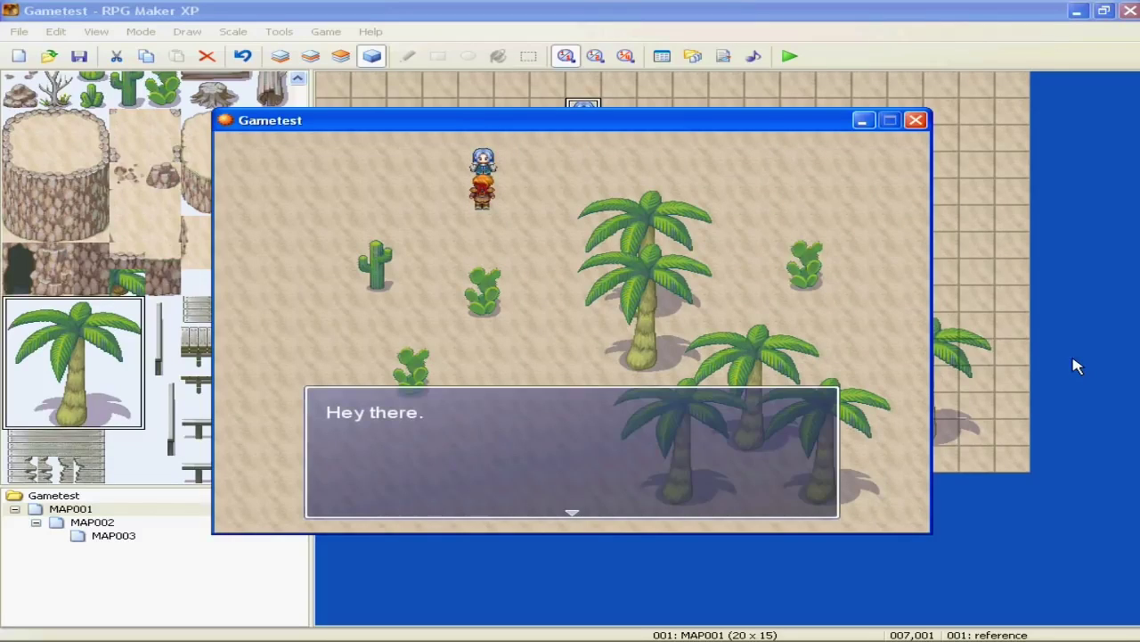
pyautogui.press('Return')
pyautogui.press('Left')
pyautogui.press('Up')
pyautogui.press('Right')
pyautogui.press('Return')
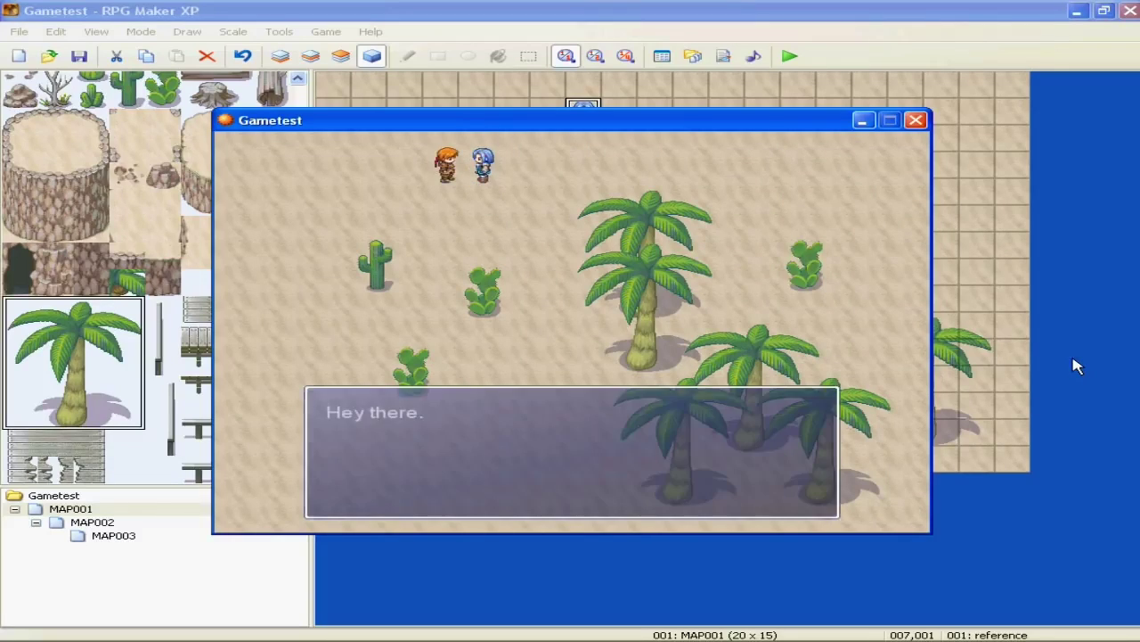
pyautogui.press('Return')
# - Talk to the NPC from above and below, dismissing each 'Hey there.' message
pyautogui.press('Up')
pyautogui.press('Right')
pyautogui.press('Down')
pyautogui.press('Return')
pyautogui.press('Return')
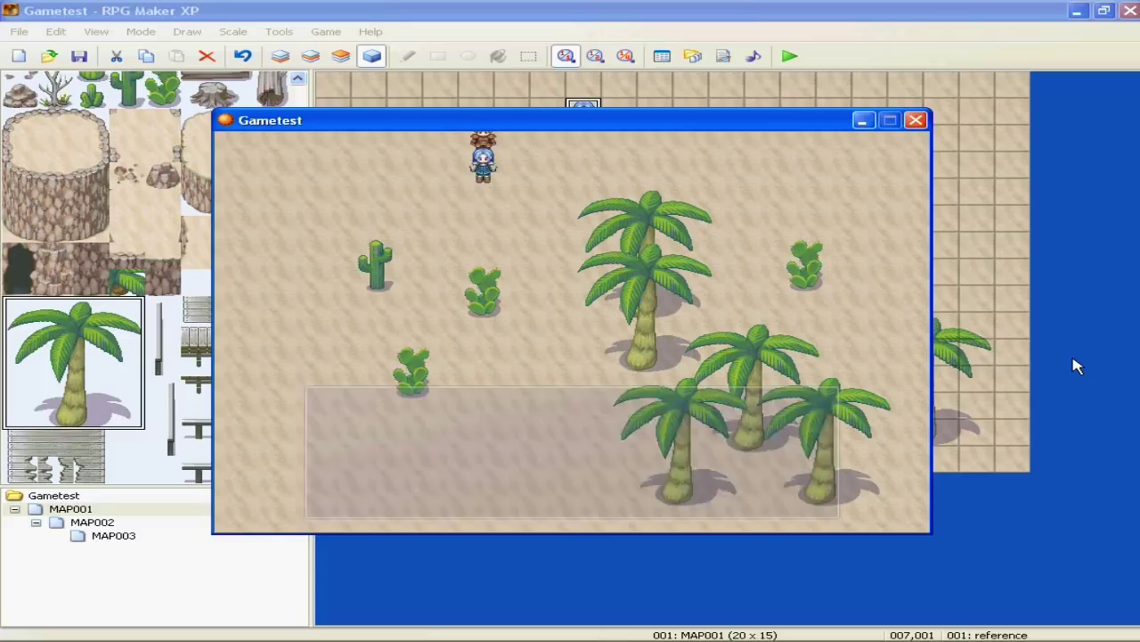
pyautogui.press('Right')
pyautogui.press('Left')
pyautogui.press('Return')
pyautogui.press('Return')
pyautogui.press('Down')
pyautogui.press('Left')
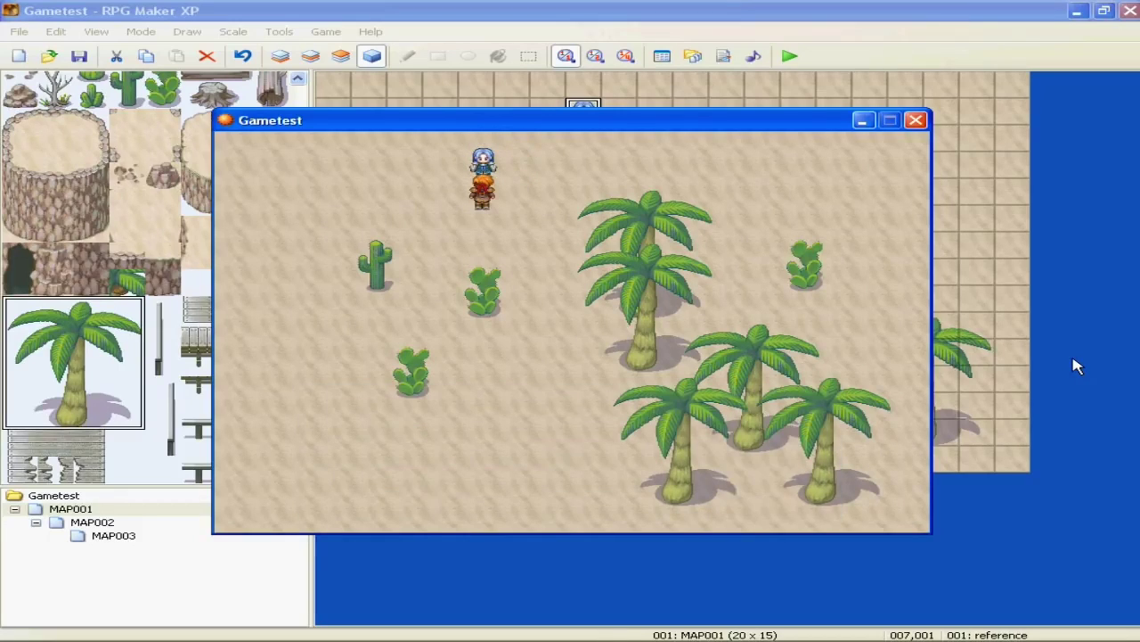
pyautogui.press('Up')
pyautogui.press('Return')
pyautogui.press('Return')
# - Close the playtest and set the player's starting position just left of the NPC
pyautogui.click(917, 120)
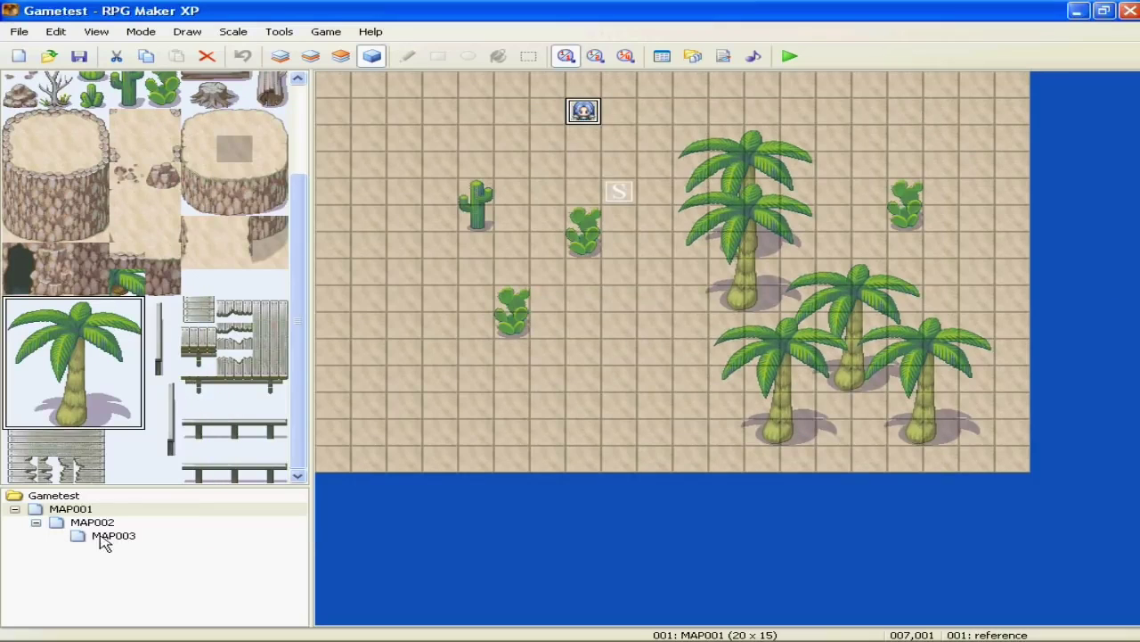
pyautogui.rightClick(504, 117)
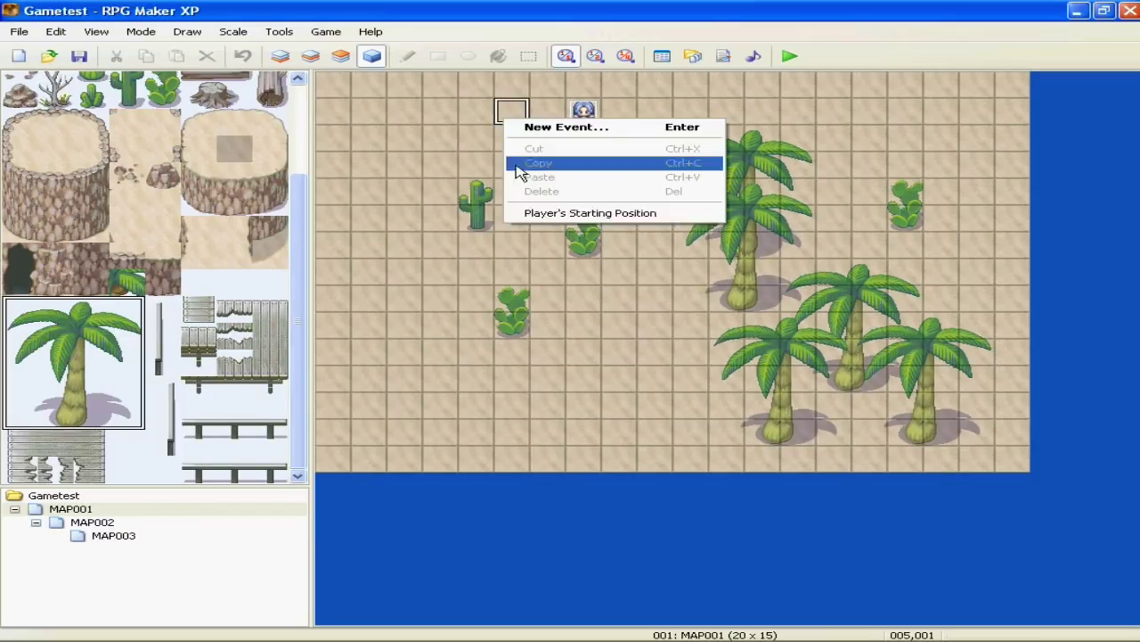
pyautogui.click(537, 214)
# - Create an empty new event EV002 on a nearby tile
pyautogui.rightClick(538, 133)
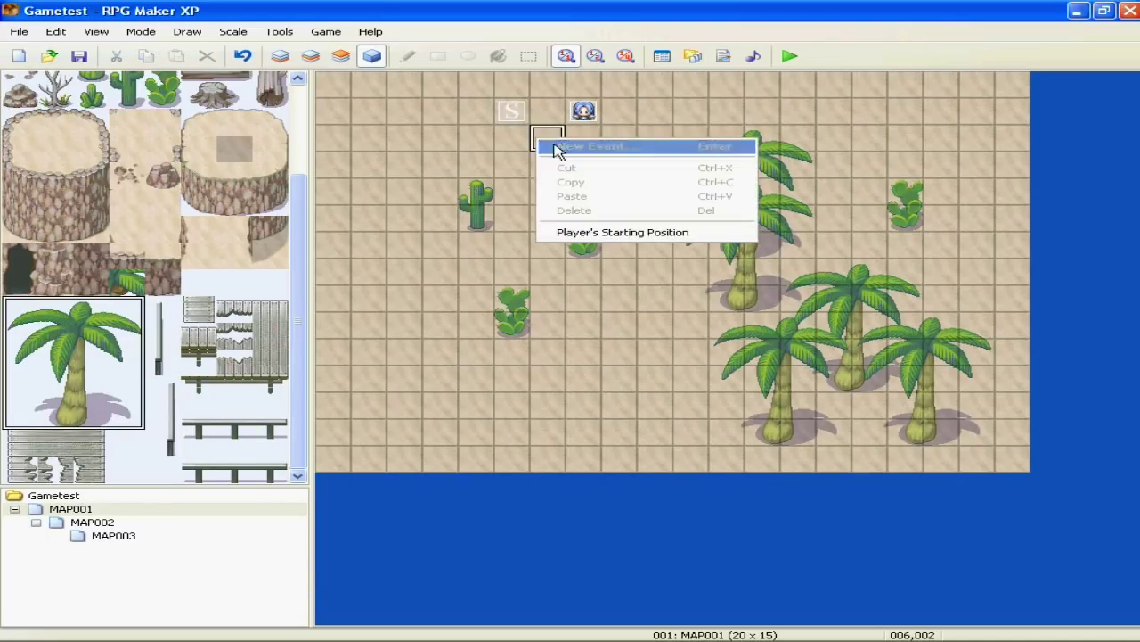
pyautogui.click(571, 145)
pyautogui.doubleClick(541, 174)
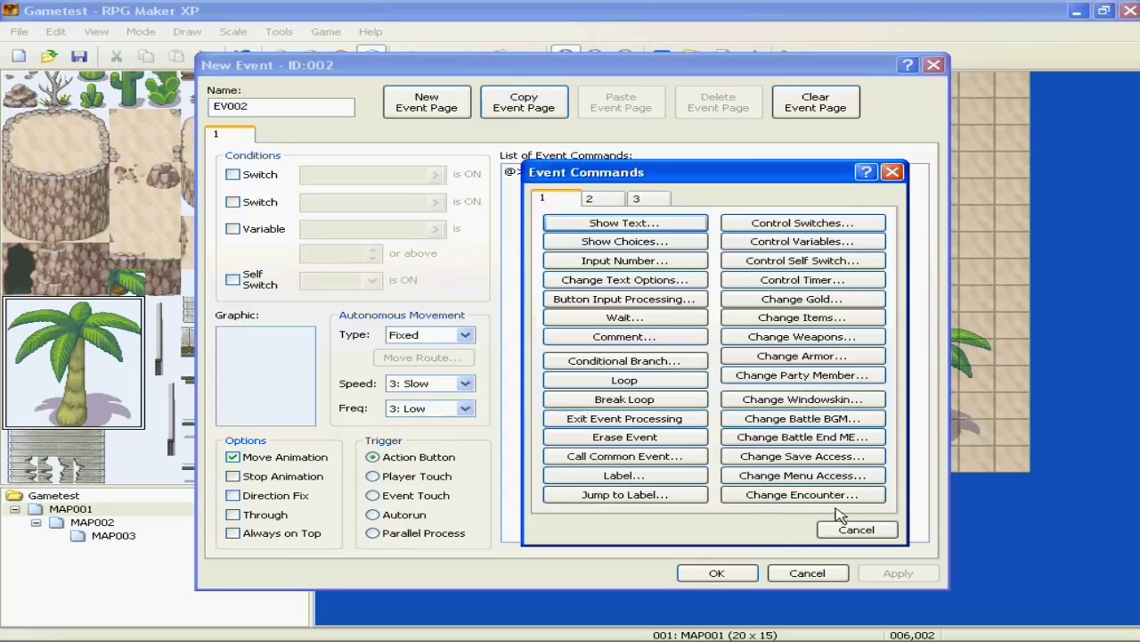
pyautogui.click(858, 530)
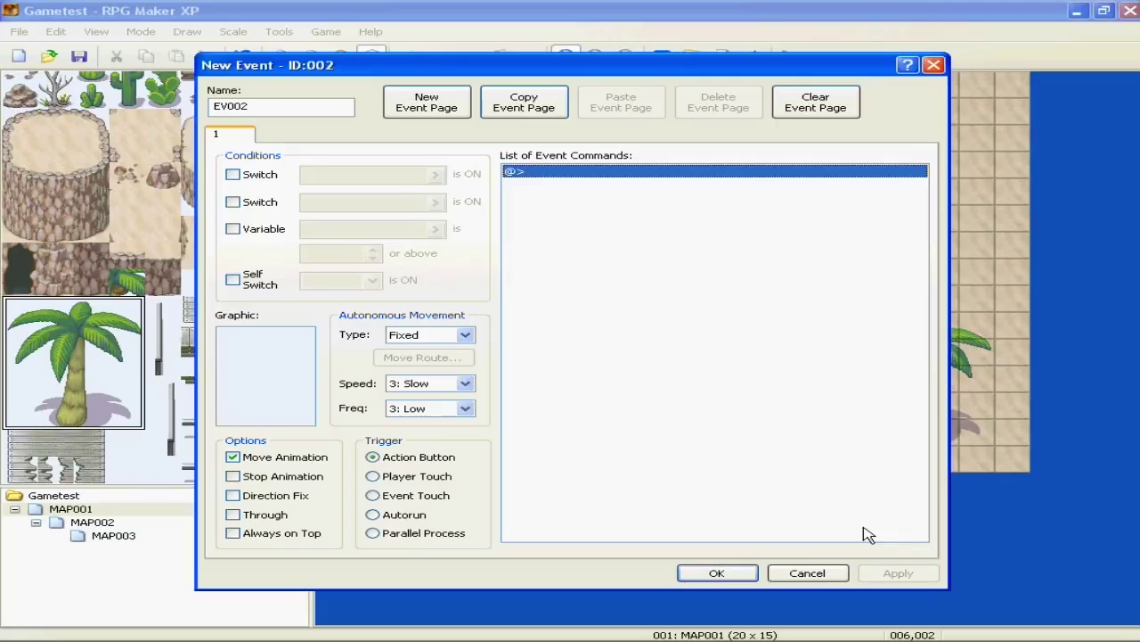
pyautogui.click(751, 573)
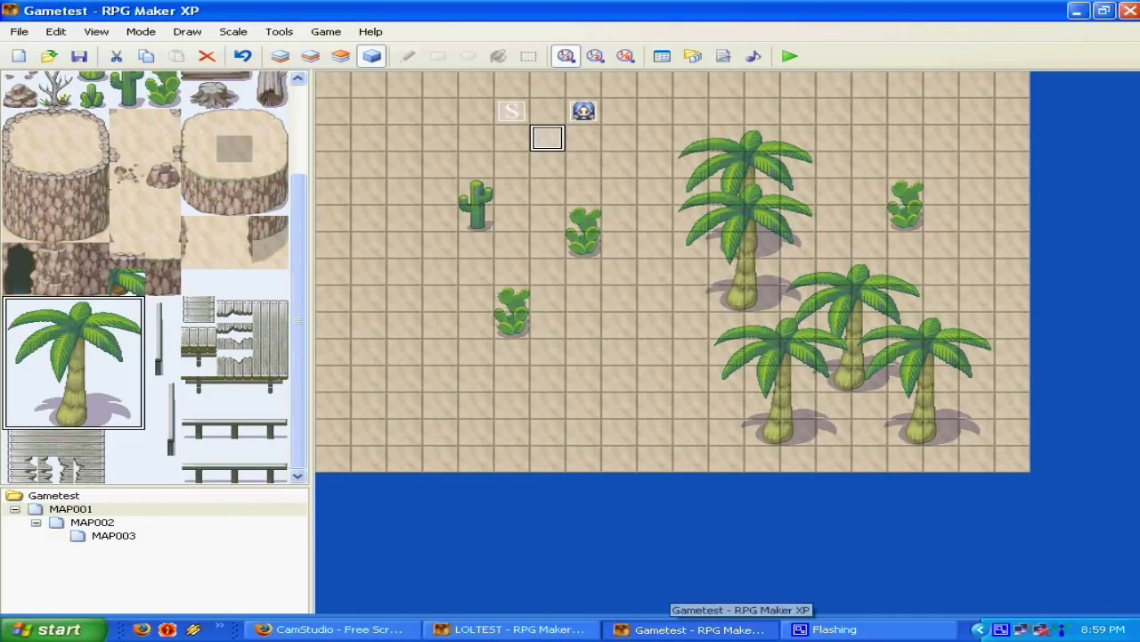
pyautogui.click(1001, 630)
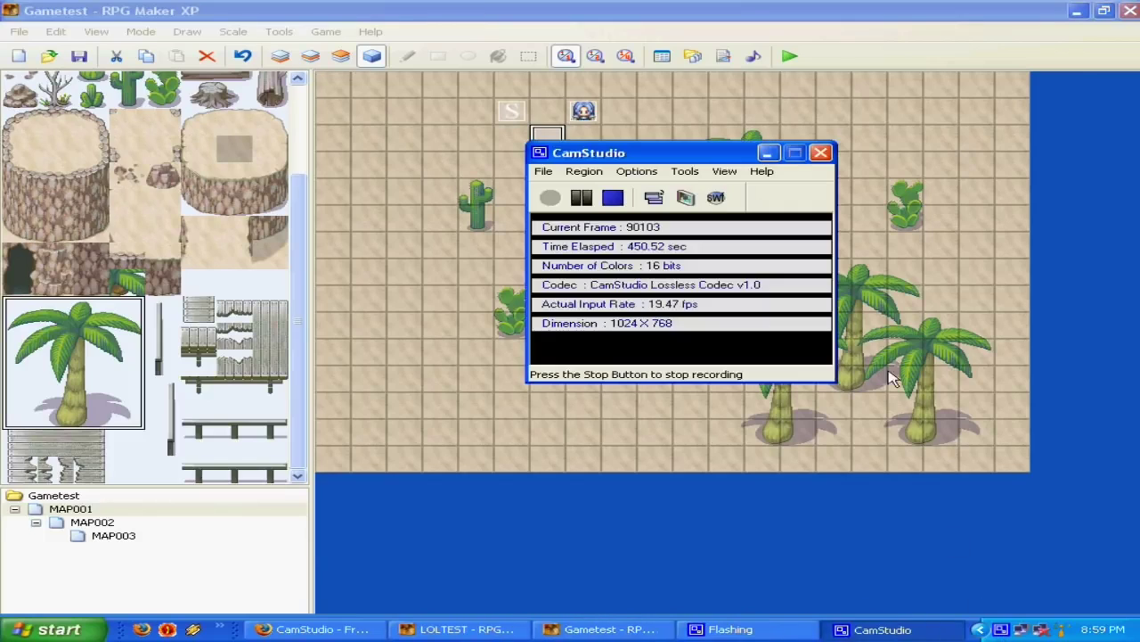